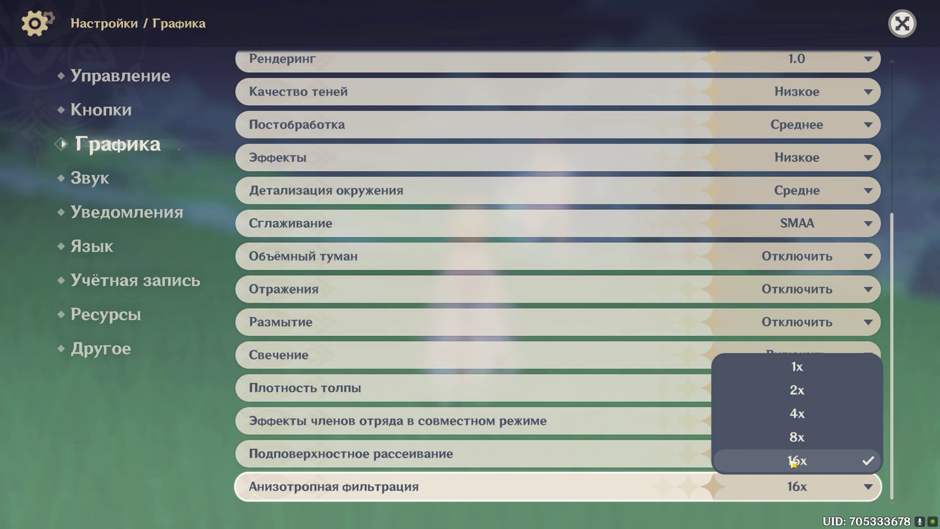
Set anisotropic filtering (Анизотропная фильтрация) to 16x in the graphics settings and return to the game
{"action": "left_click", "coordinate": [793, 461]}
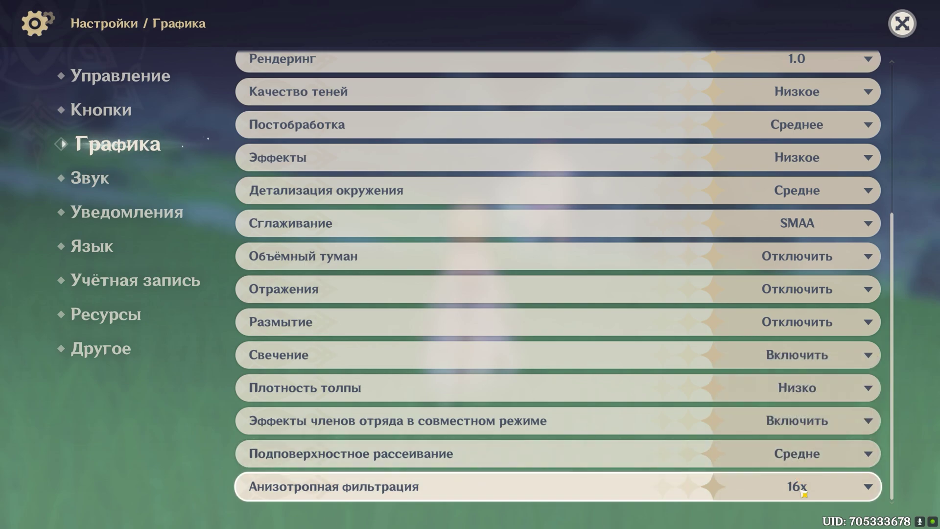
{"action": "key", "text": "Escape"}
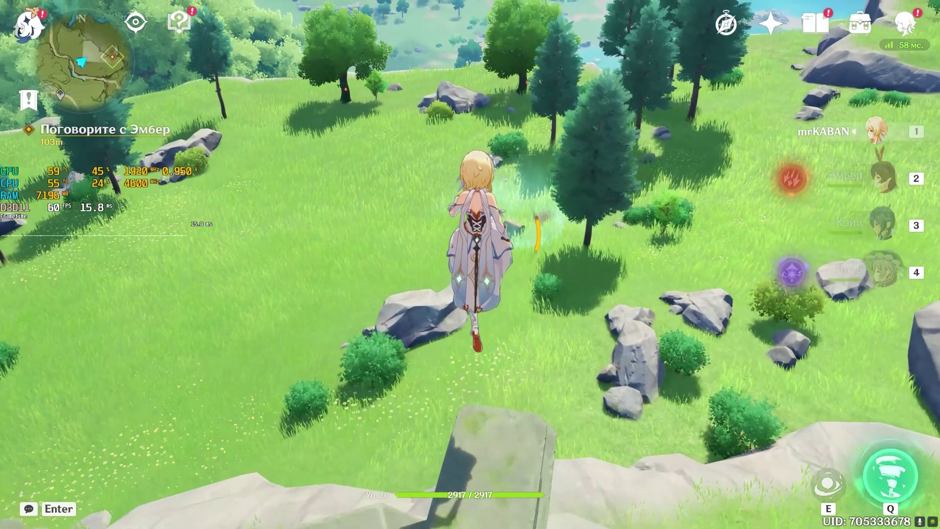
{"action": "key", "text": "space"}
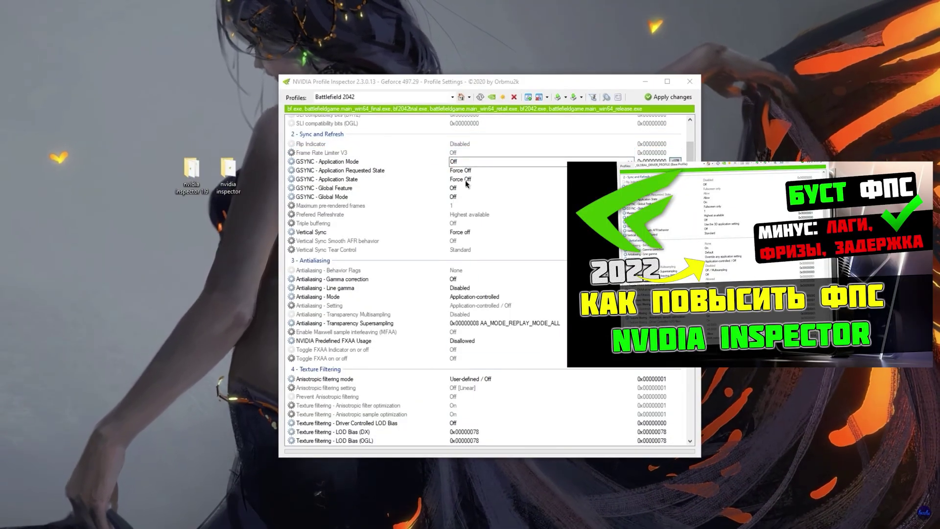
{"action": "scroll", "coordinate": [421, 176], "scroll_direction": "down", "scroll_amount": 5}
{"action": "left_click", "coordinate": [371, 156]}
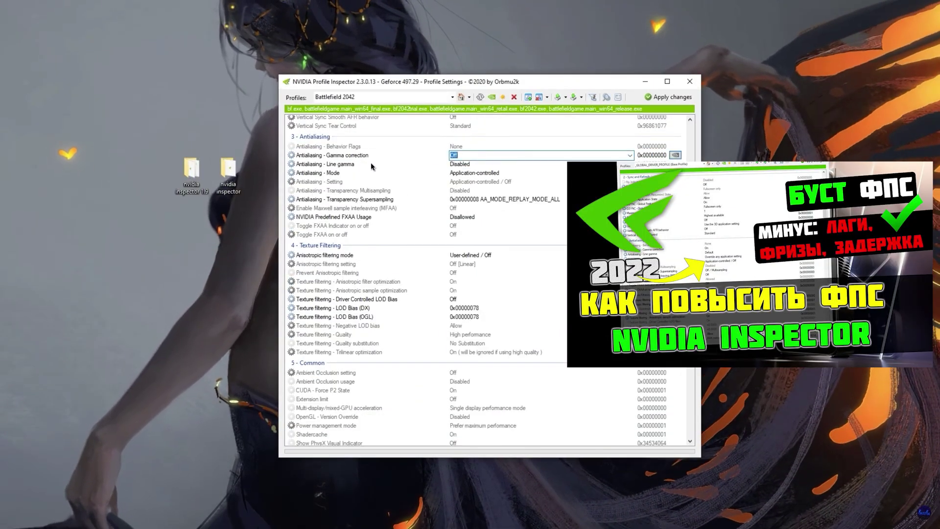
{"action": "scroll", "coordinate": [516, 174], "scroll_direction": "down", "scroll_amount": 1}
{"action": "left_click", "coordinate": [529, 172]}
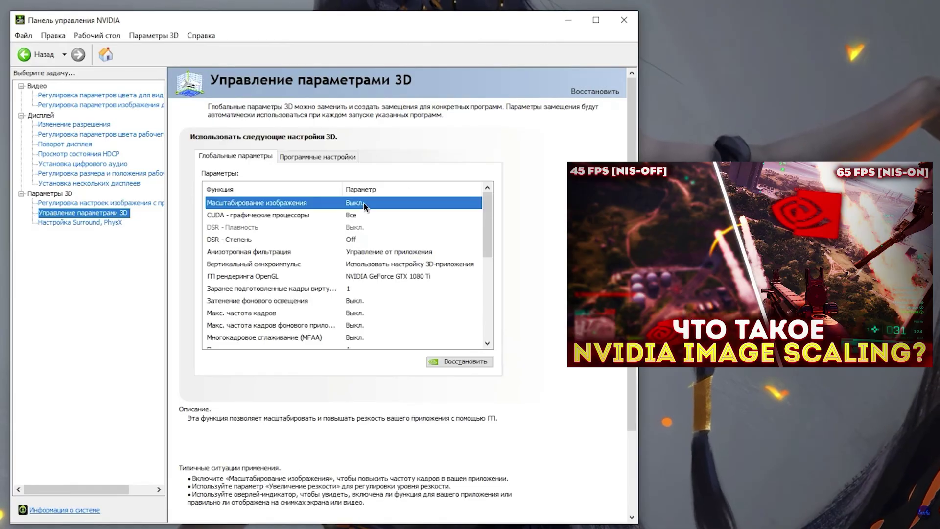
{"action": "left_click", "coordinate": [363, 203]}
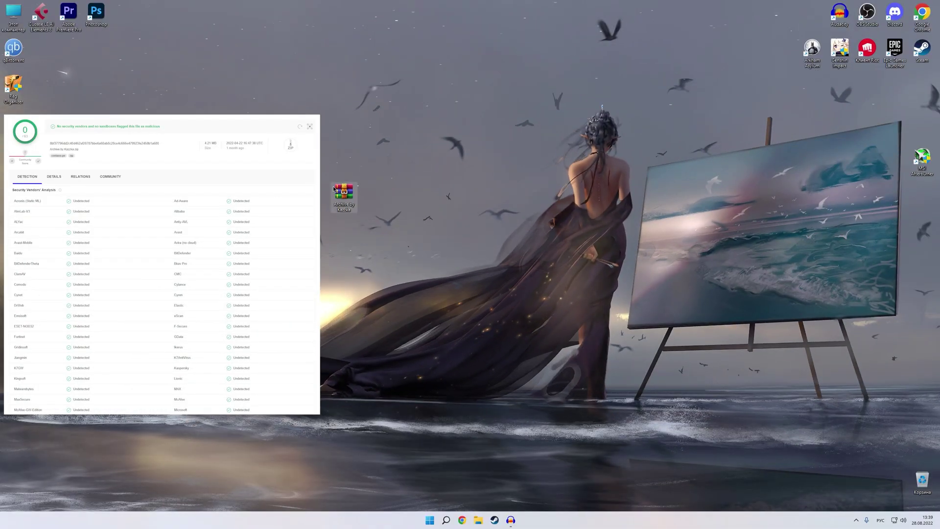
Extract the Archive by Kazzka folder from the ZIP archive to the desktop and open the extracted folder
{"action": "double_click", "coordinate": [333, 189]}
{"action": "left_click", "coordinate": [186, 92]}
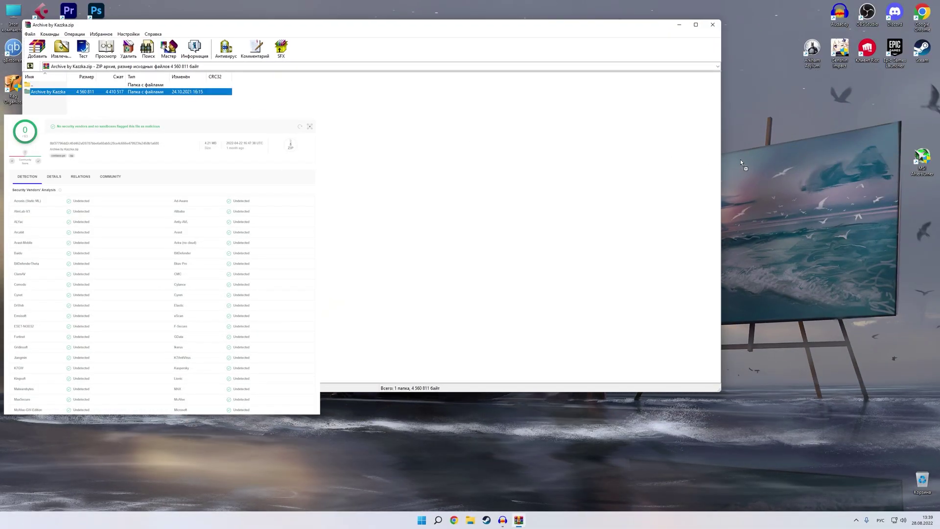
{"action": "left_click_drag", "start_coordinate": [740, 161], "coordinate": [741, 164]}
{"action": "left_click", "coordinate": [712, 24]}
{"action": "double_click", "coordinate": [373, 198]}
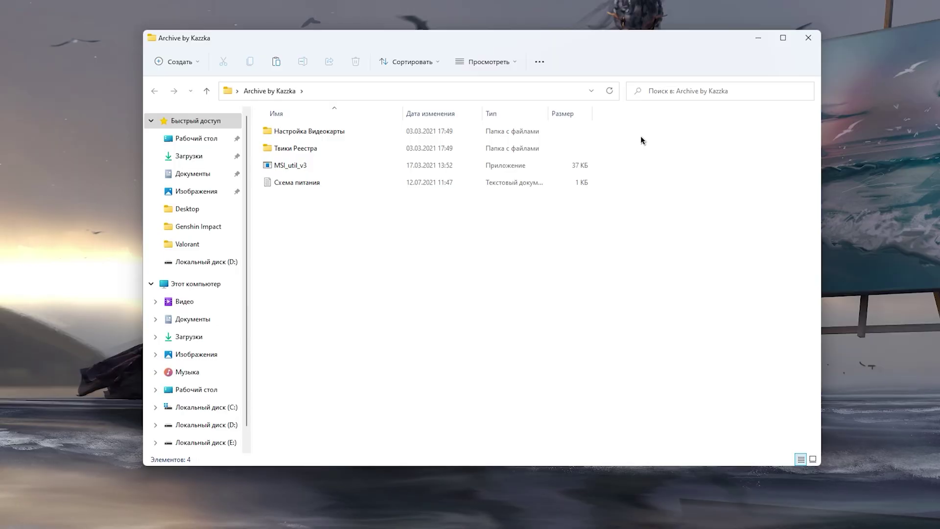
{"action": "left_click_drag", "start_coordinate": [639, 131], "coordinate": [555, 156]}
{"action": "left_click", "coordinate": [342, 170]}
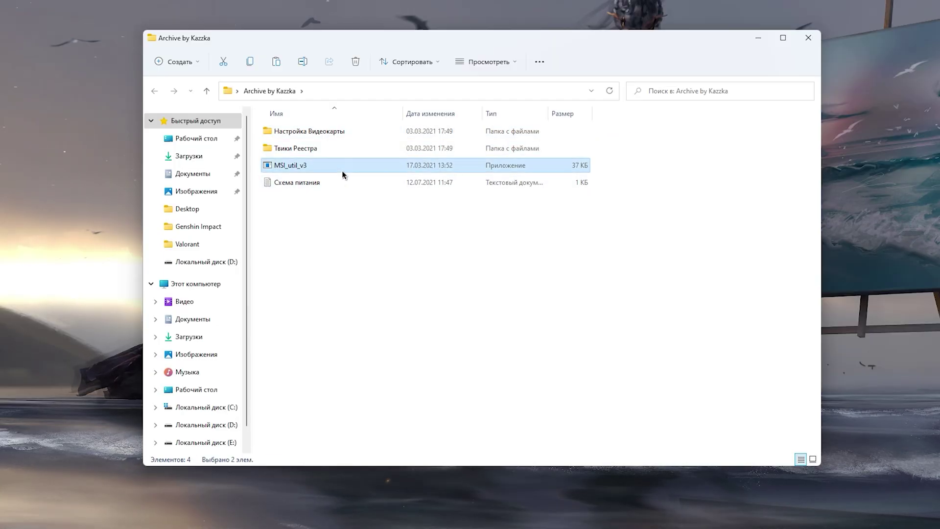
{"action": "left_click", "coordinate": [336, 184]}
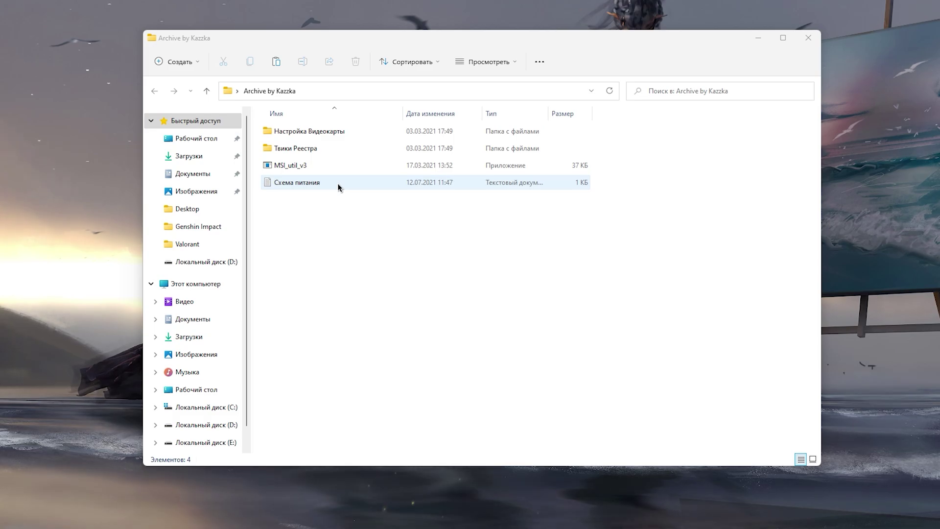
Open the Схема питания text file and copy its powercfg -duplicatescheme command line
{"action": "double_click", "coordinate": [337, 183]}
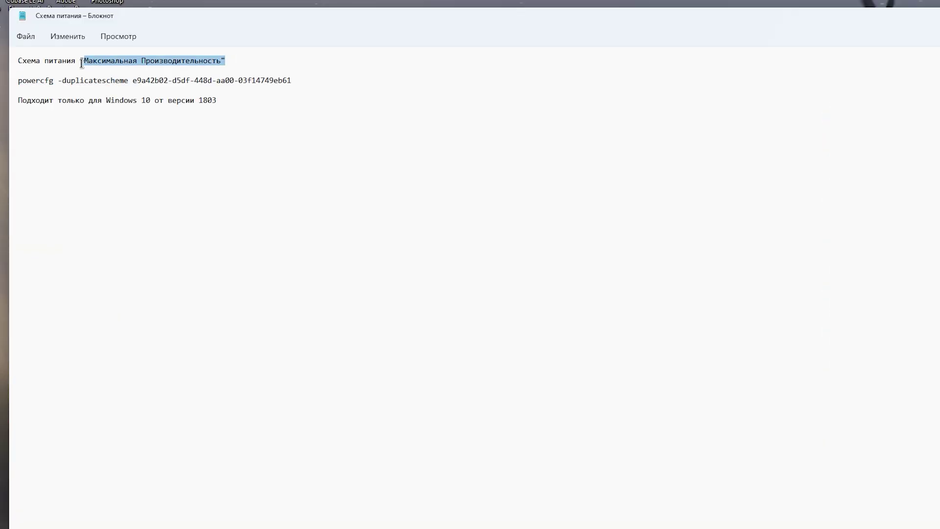
{"action": "left_click", "coordinate": [109, 62]}
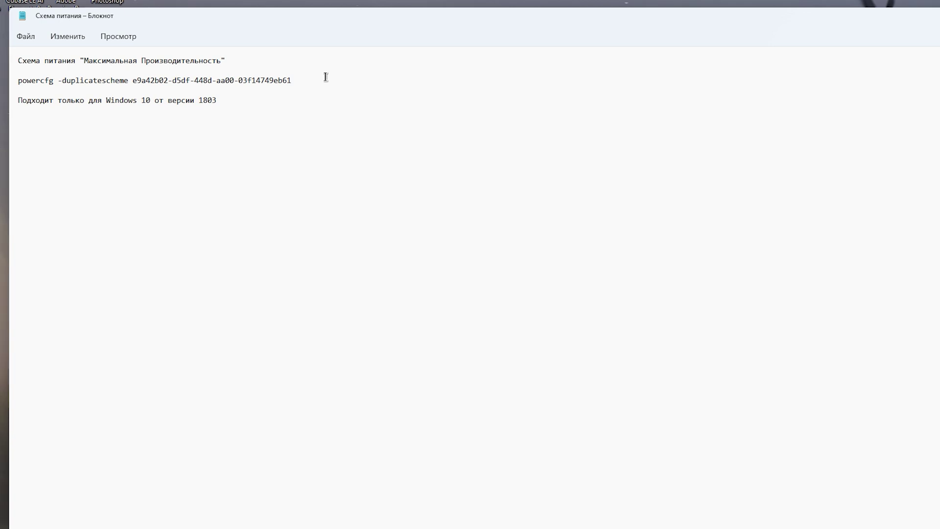
{"action": "left_click_drag", "start_coordinate": [294, 80], "coordinate": [17, 80]}
{"action": "right_click", "coordinate": [148, 81]}
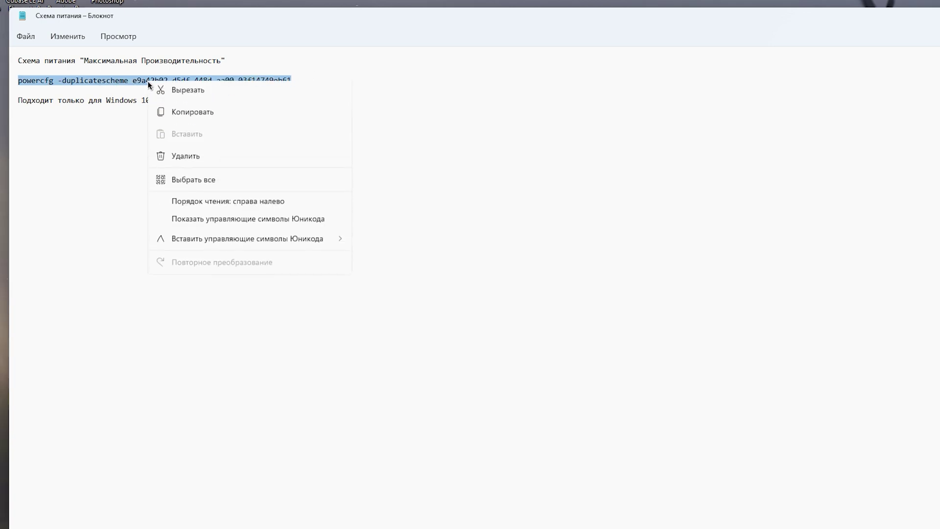
{"action": "left_click", "coordinate": [189, 139]}
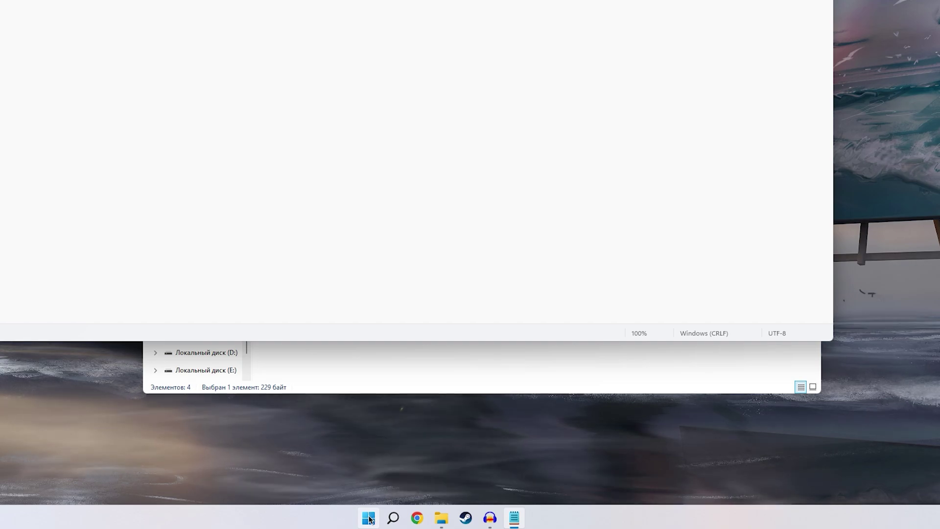
Run powercfg -duplicatescheme e9a42b02-d5df-448d-aa00-03f14749eb61 in Windows PowerShell with administrator rights
{"action": "key", "text": "super+x"}
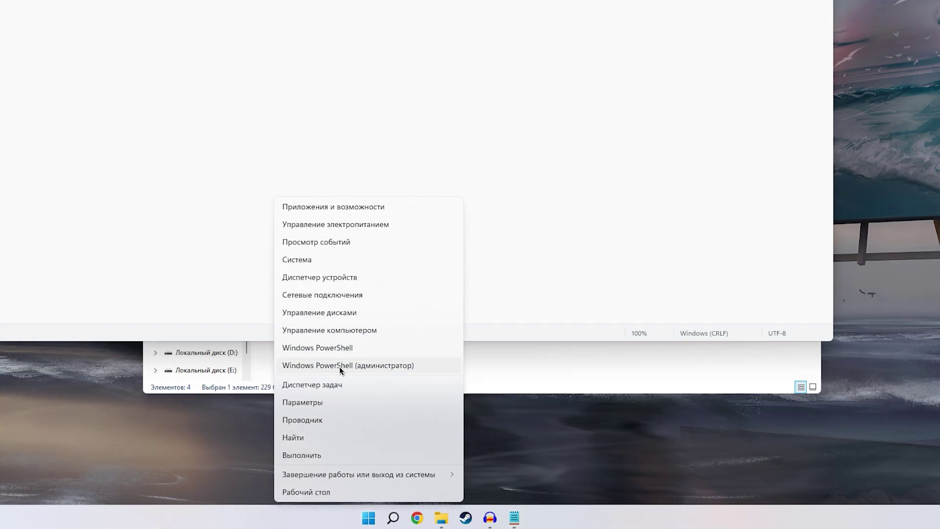
{"action": "left_click", "coordinate": [341, 370]}
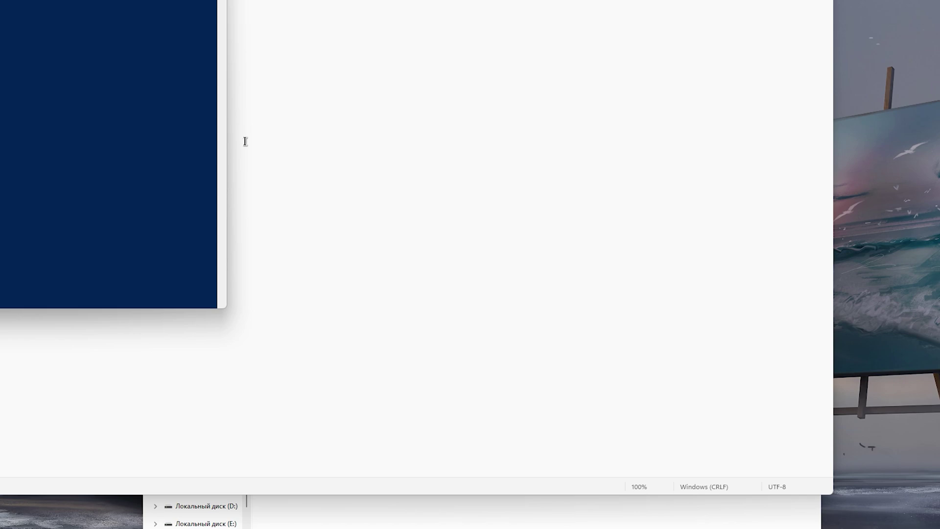
{"action": "right_click", "coordinate": [394, 125]}
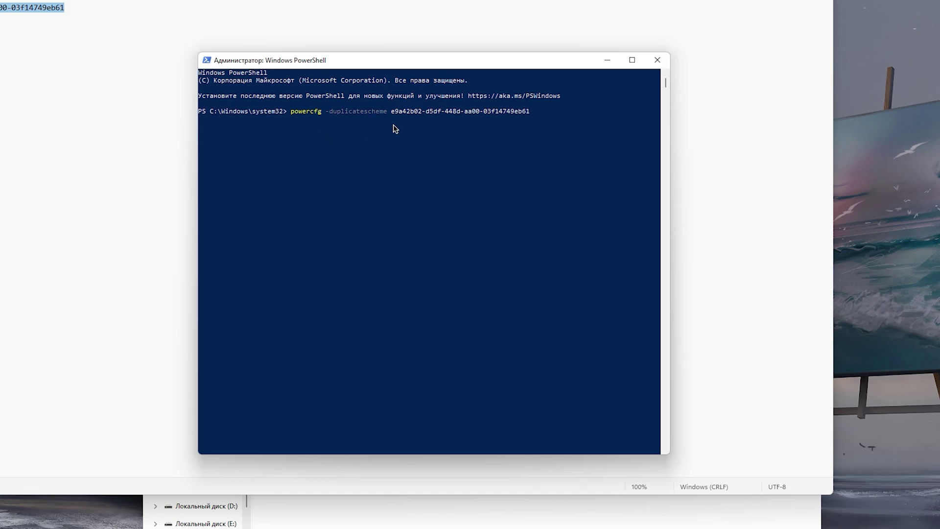
{"action": "key", "text": "Return"}
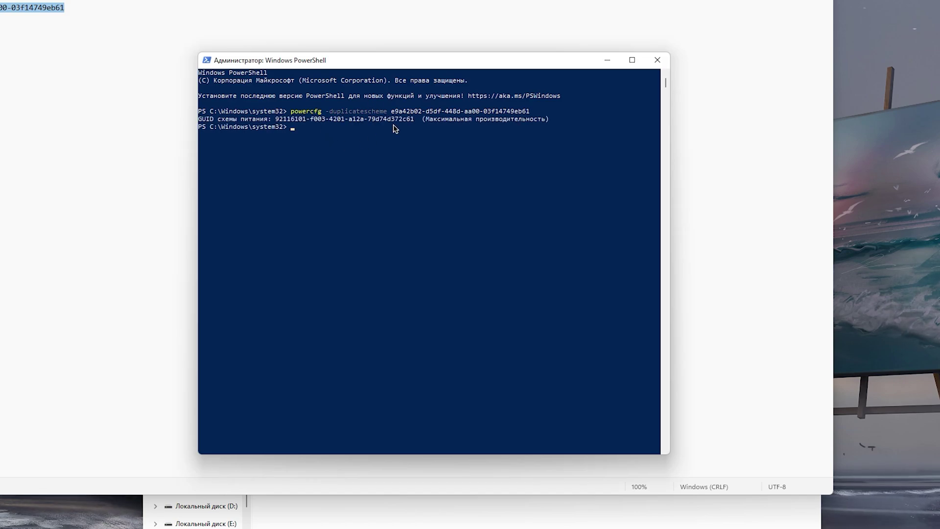
{"action": "key", "text": "BackSpace"}
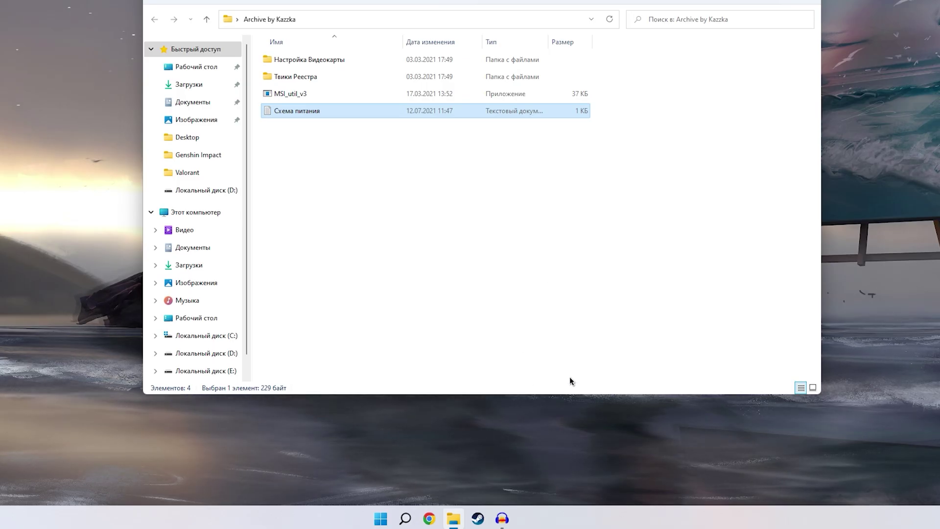
Check in the Control Panel's power options, including the additional plans, that the Максимальная производительность plan is selected
{"action": "left_click", "coordinate": [405, 520]}
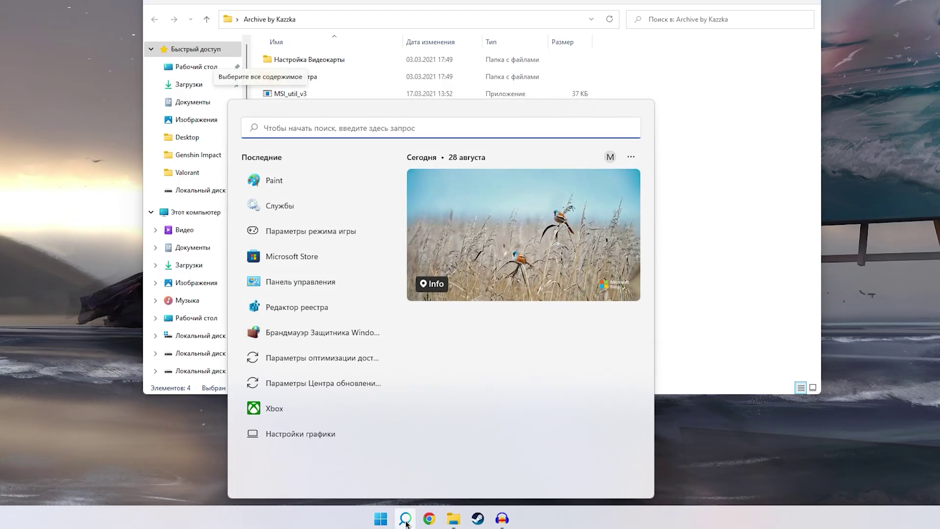
{"action": "type", "text": "пане"}
{"action": "left_click", "coordinate": [368, 219]}
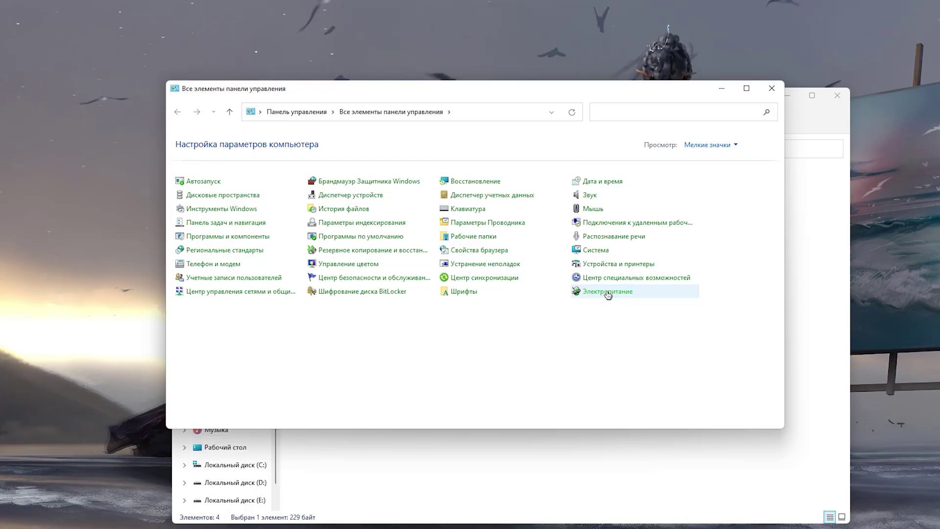
{"action": "left_click", "coordinate": [609, 294]}
{"action": "left_click", "coordinate": [335, 283]}
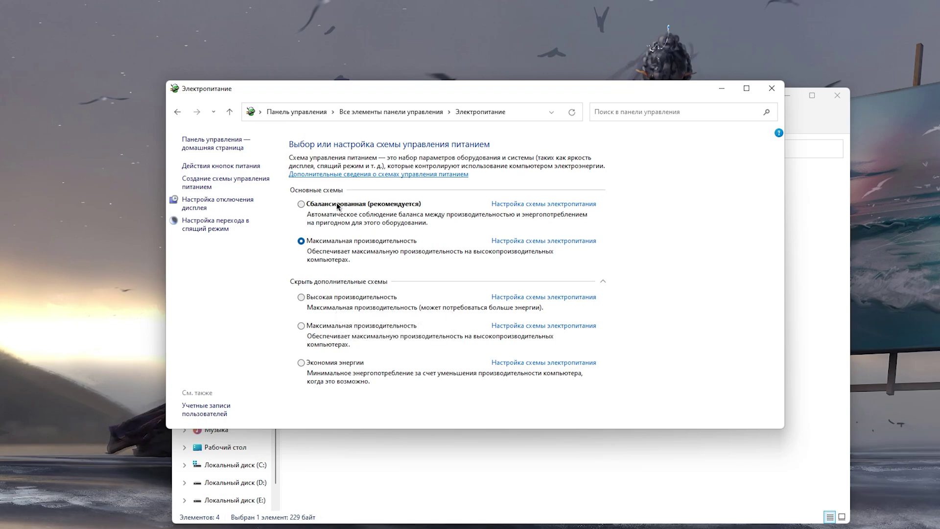
{"action": "left_click", "coordinate": [603, 281]}
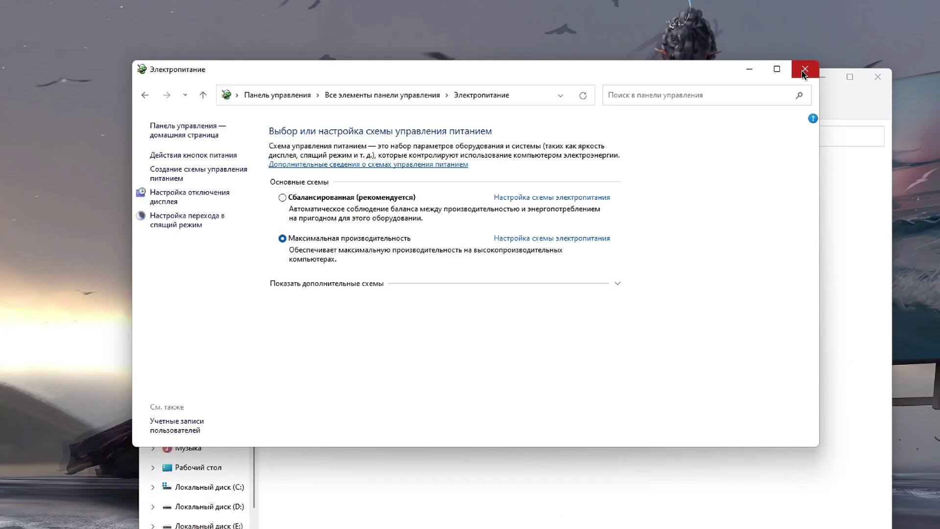
{"action": "left_click", "coordinate": [803, 73]}
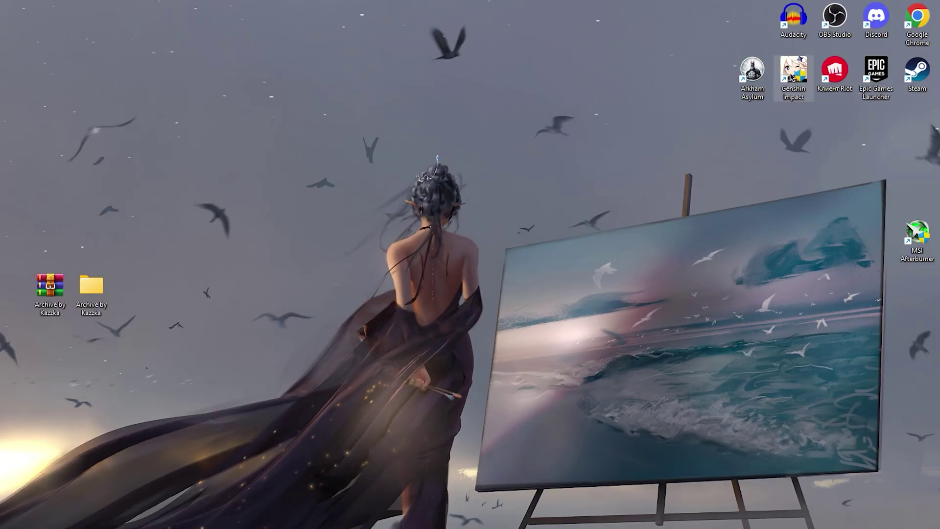
Open the file location of the Genshin Impact desktop shortcut and go into the Genshin Impact game folder
{"action": "right_click", "coordinate": [838, 50]}
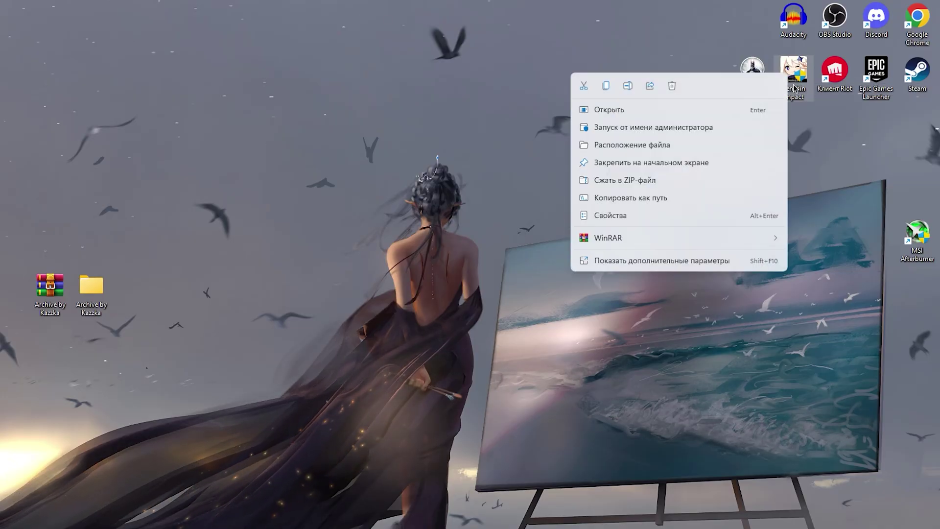
{"action": "left_click", "coordinate": [621, 143]}
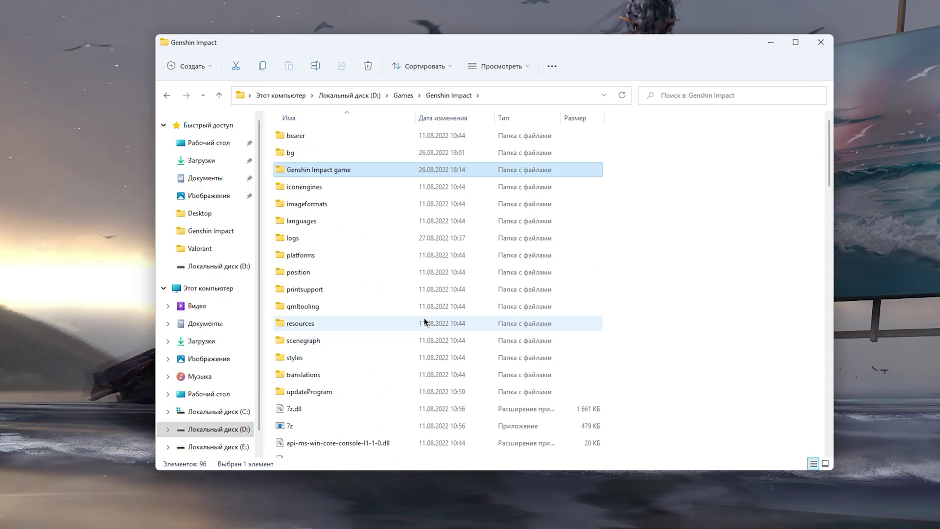
{"action": "double_click", "coordinate": [354, 169]}
In the GenshinImpact executable's compatibility properties, disable fullscreen optimizations and override high-DPI scaling with Приложение, and apply the changes
{"action": "left_click", "coordinate": [303, 187]}
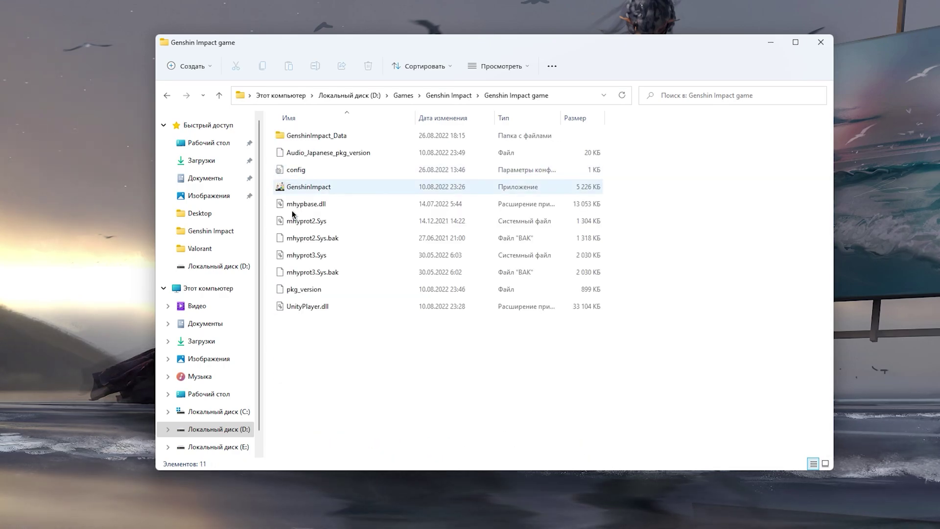
{"action": "right_click", "coordinate": [322, 184]}
{"action": "left_click", "coordinate": [365, 308]}
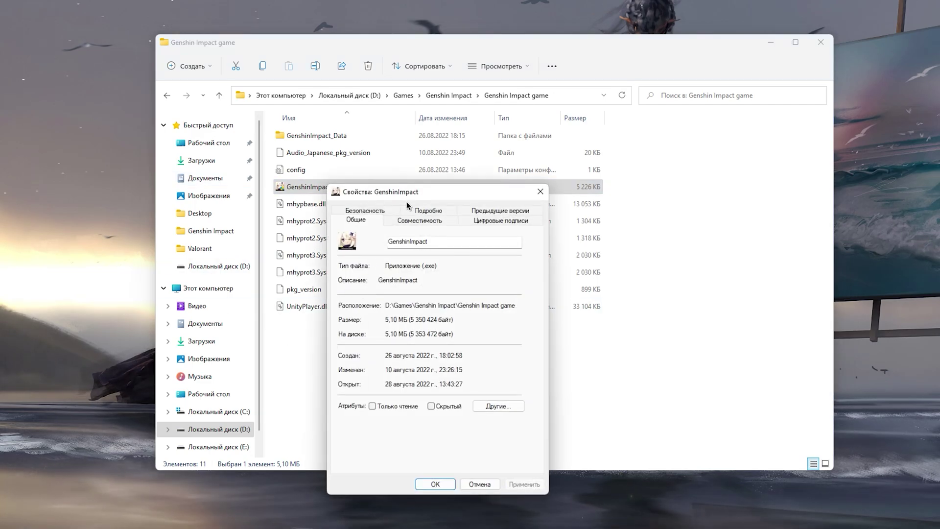
{"action": "left_click", "coordinate": [420, 219]}
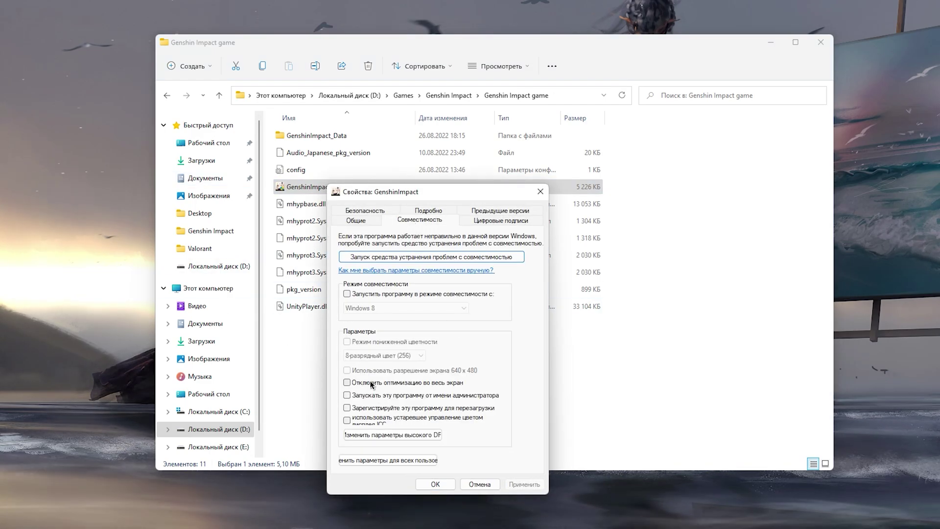
{"action": "left_click", "coordinate": [356, 434]}
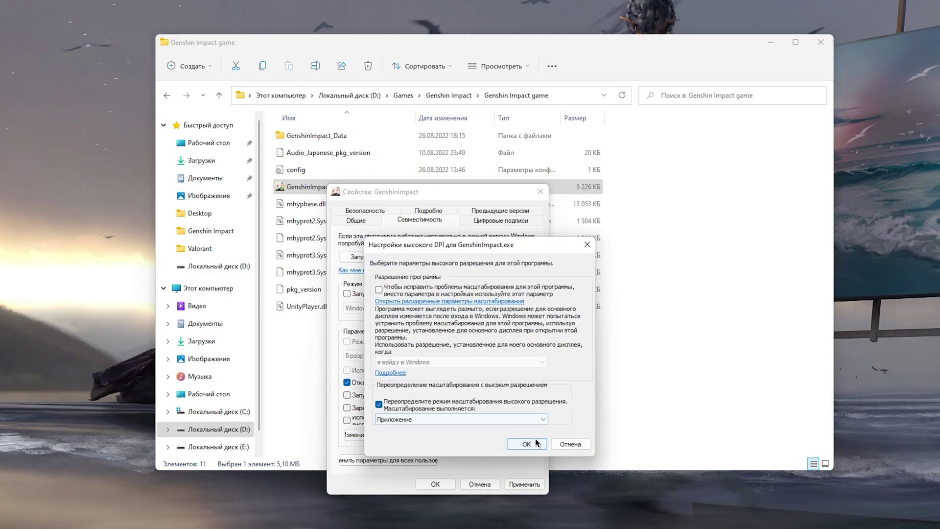
{"action": "left_click", "coordinate": [527, 443]}
{"action": "left_click", "coordinate": [524, 484]}
{"action": "left_click", "coordinate": [437, 486]}
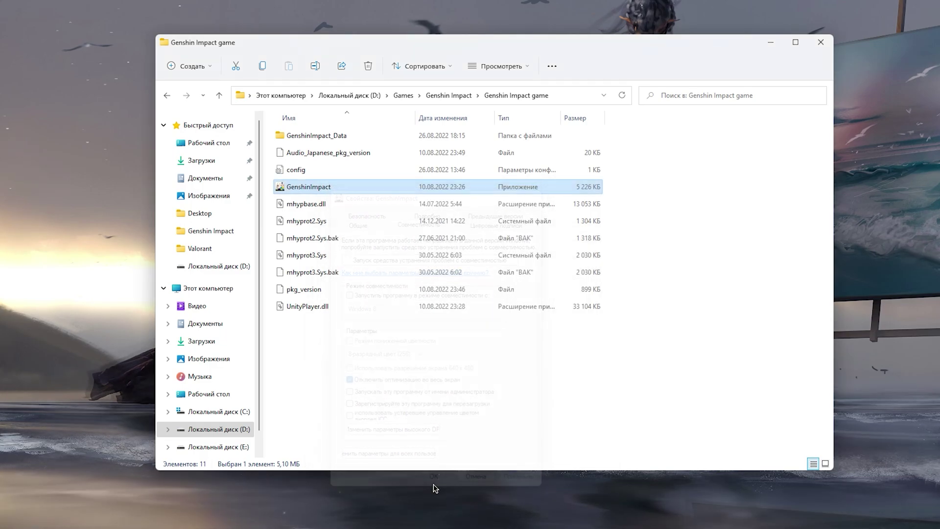
Copy the full path of the Genshin Impact game folder
{"action": "left_click", "coordinate": [563, 96]}
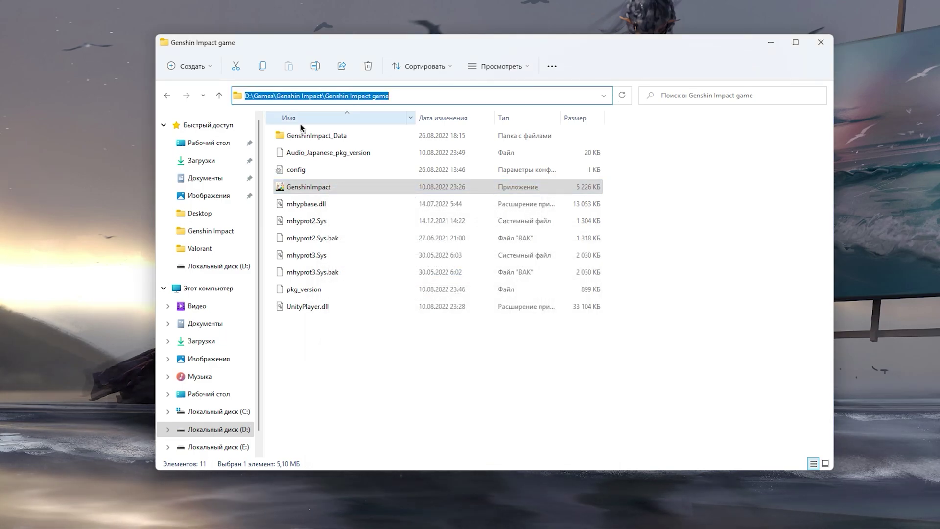
{"action": "right_click", "coordinate": [307, 94]}
{"action": "left_click", "coordinate": [353, 131]}
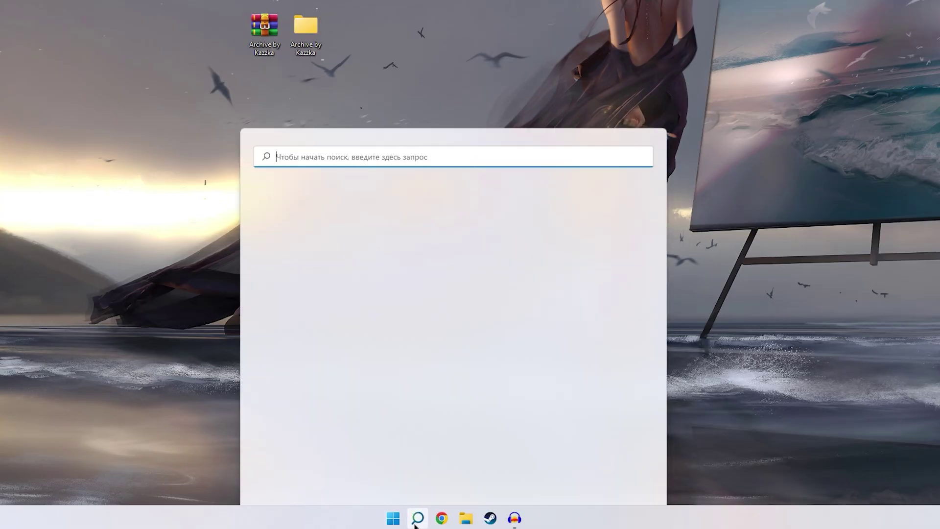
Search Windows for "настройки графики" and open the system graphics settings
{"action": "type", "text": "настройки графики"}
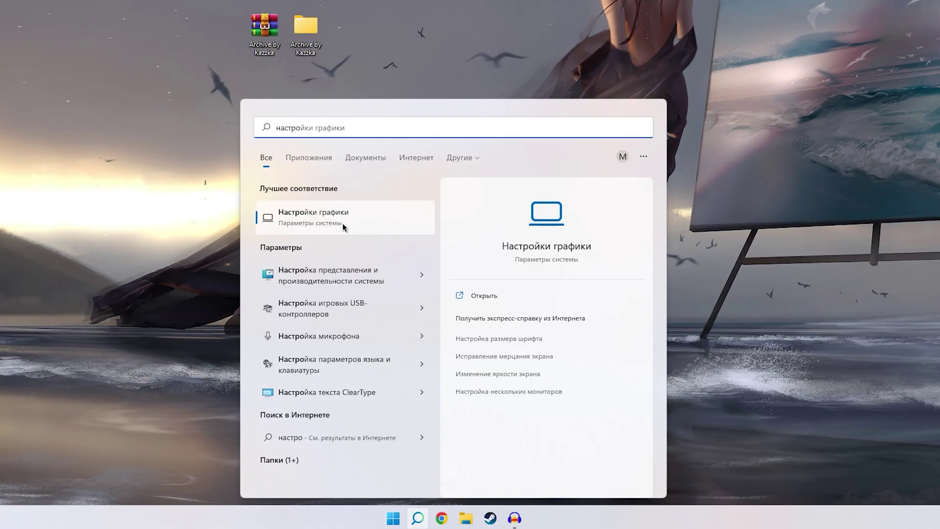
{"action": "left_click", "coordinate": [342, 222]}
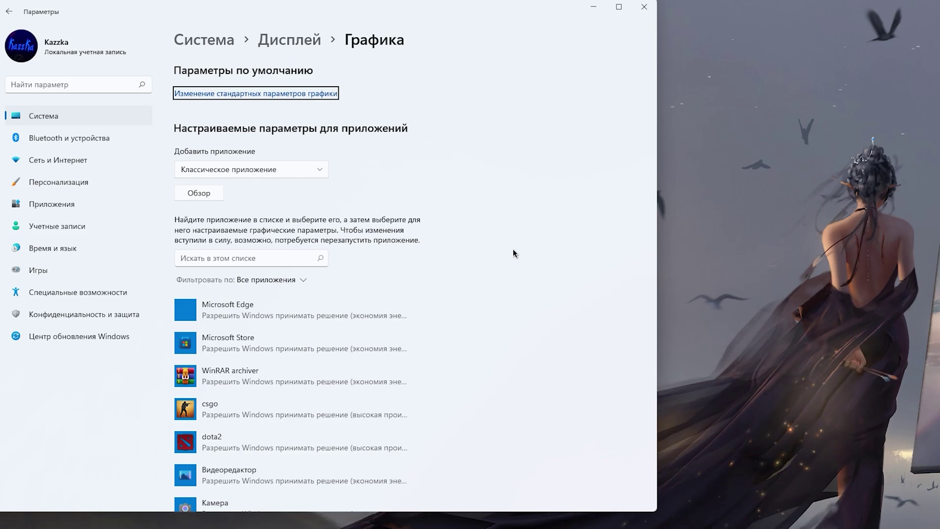
Add the GenshinImpact executable from the copied Genshin Impact game folder path to the custom graphics settings for apps
{"action": "key", "text": "super+s"}
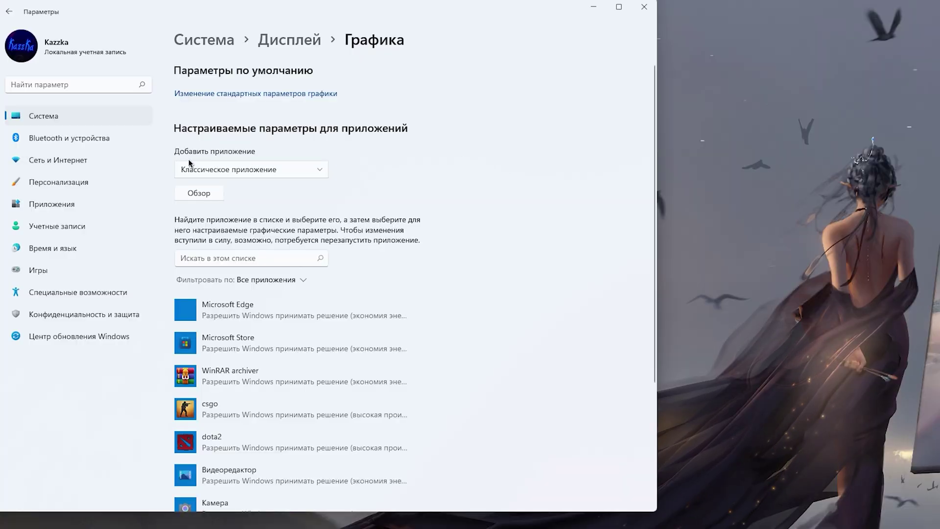
{"action": "left_click", "coordinate": [199, 194]}
{"action": "left_click", "coordinate": [225, 30]}
{"action": "key", "text": "ctrl+v"}
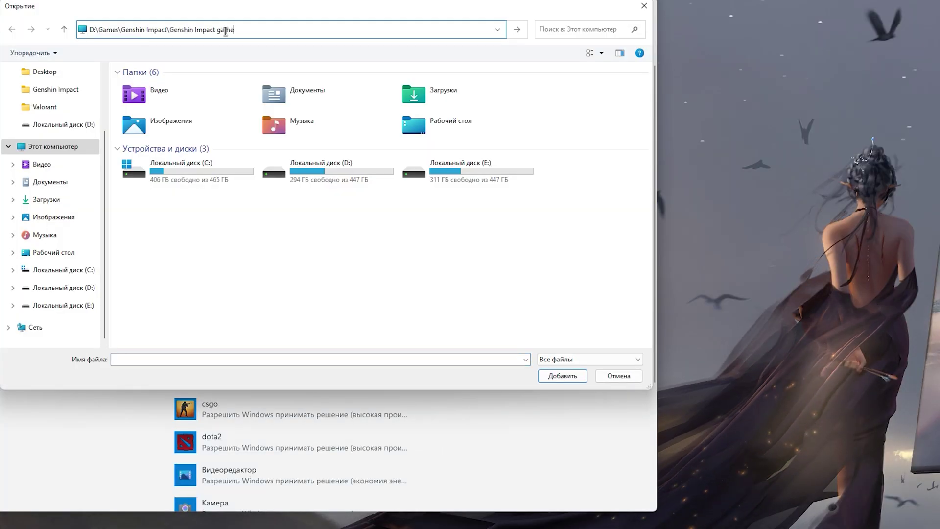
{"action": "key", "text": "Return"}
{"action": "left_click", "coordinate": [188, 107]}
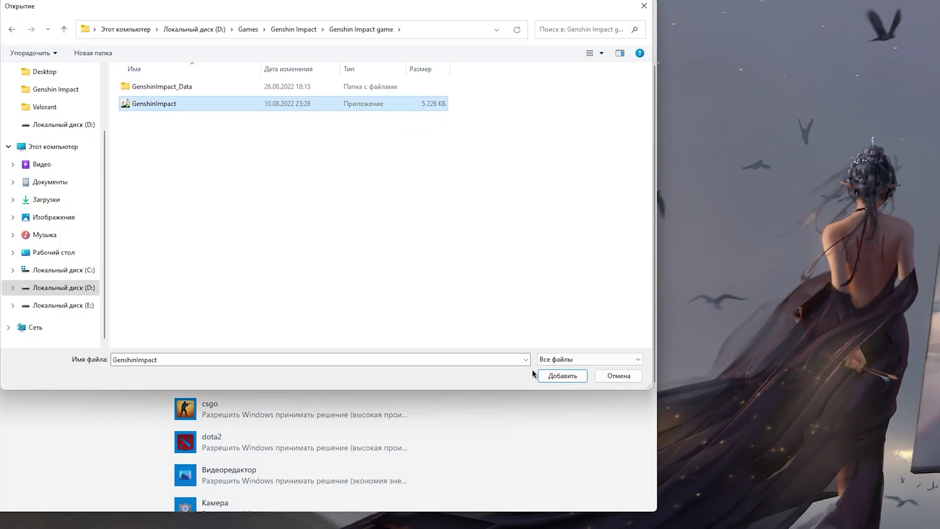
{"action": "left_click", "coordinate": [539, 375]}
Set GenshinImpact's graphics preference to Высокая производительность and save it, then open the default graphics settings
{"action": "left_click", "coordinate": [374, 319]}
{"action": "left_click", "coordinate": [332, 365]}
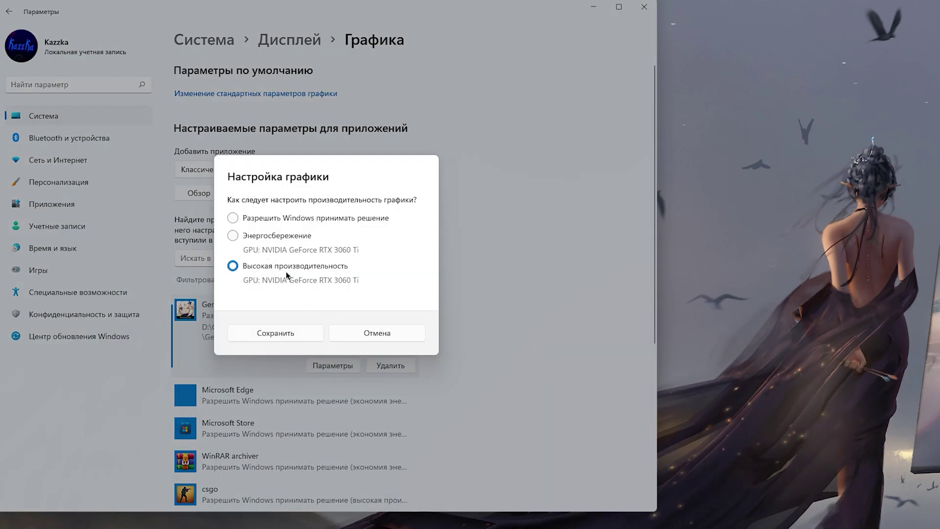
{"action": "left_click", "coordinate": [278, 335]}
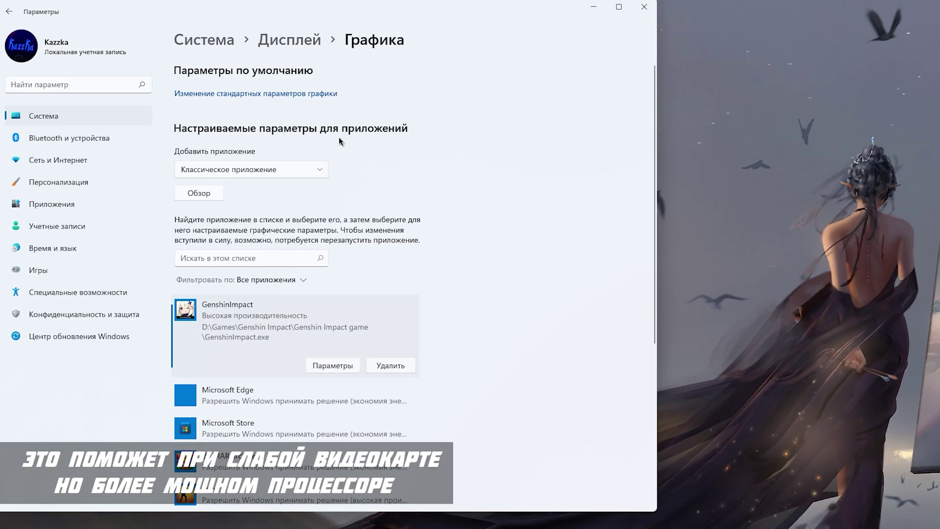
{"action": "left_click", "coordinate": [210, 94]}
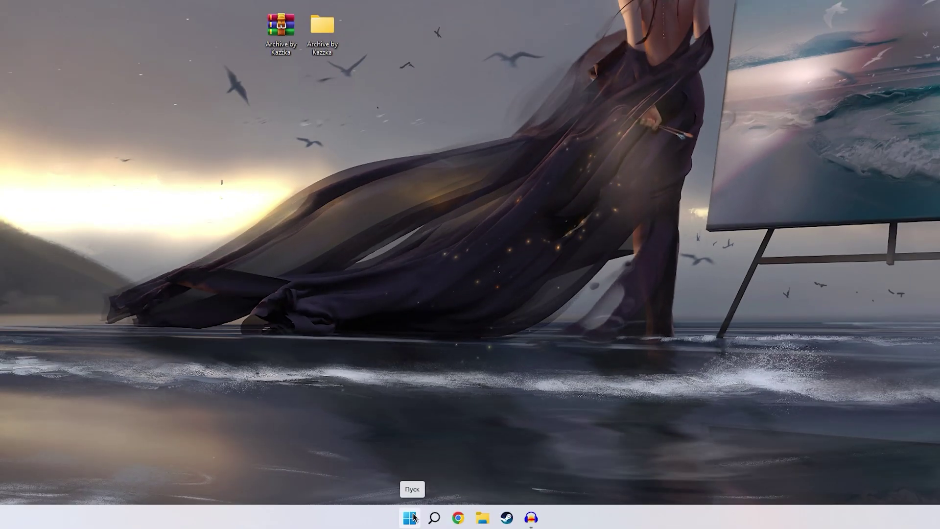
Open Device Manager, find Высокоточный таймер событий under Системные устройства and bring up the actions for that device
{"action": "right_click", "coordinate": [413, 517]}
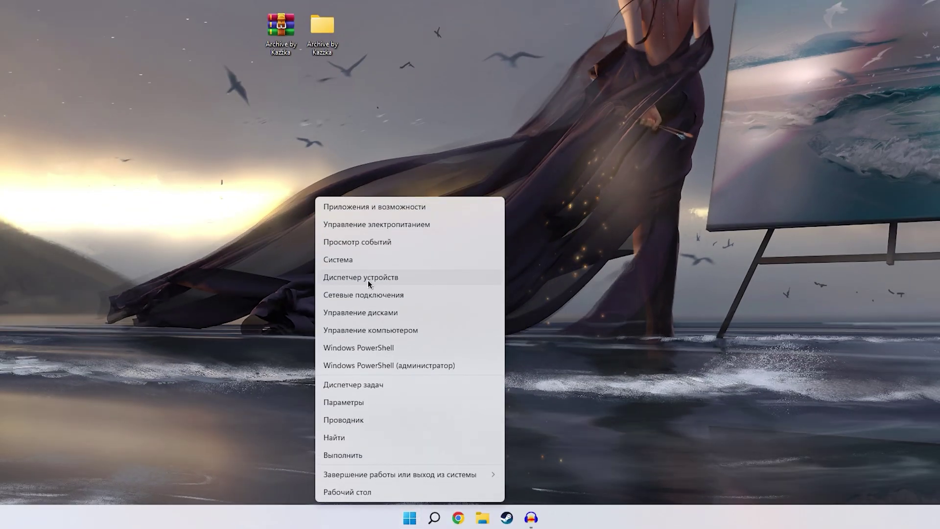
{"action": "left_click", "coordinate": [368, 279]}
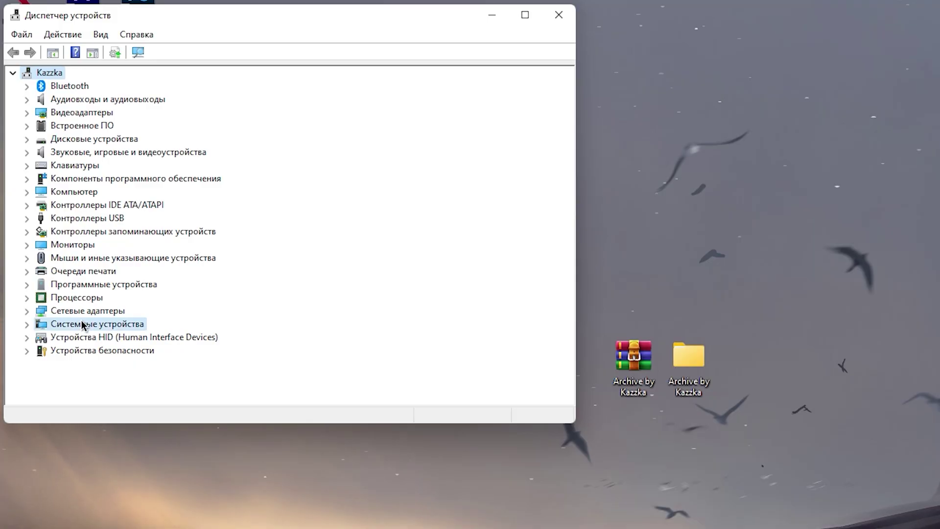
{"action": "left_click", "coordinate": [27, 324]}
{"action": "left_click", "coordinate": [86, 376]}
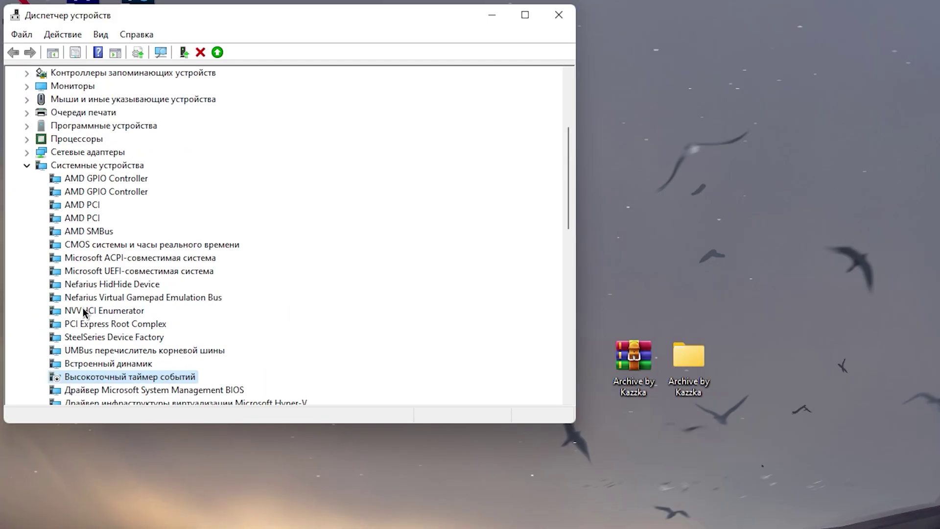
{"action": "scroll", "coordinate": [87, 315], "scroll_direction": "down", "scroll_amount": 5}
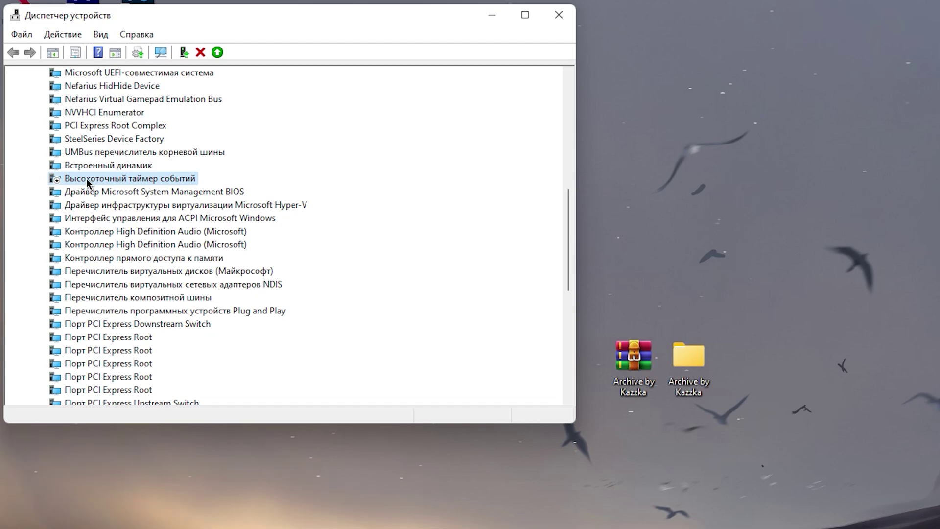
{"action": "right_click", "coordinate": [86, 178]}
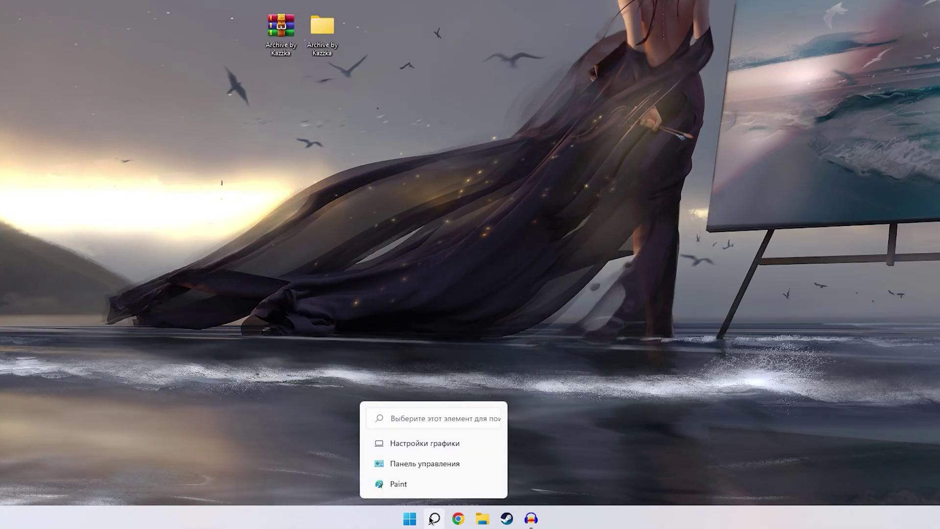
Search Windows for "xbox", launch Xbox Game Bar and open its settings
{"action": "left_click", "coordinate": [431, 520]}
{"action": "type", "text": "xbox"}
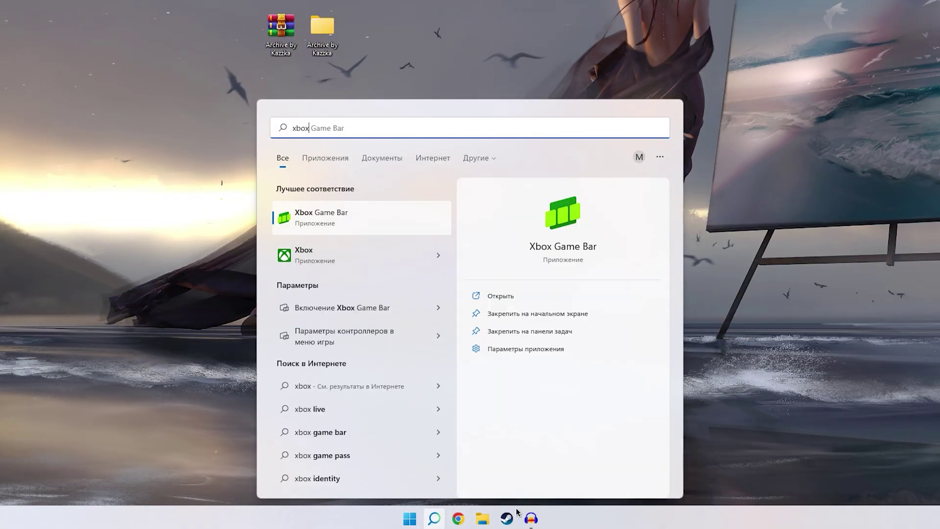
{"action": "left_click", "coordinate": [295, 221]}
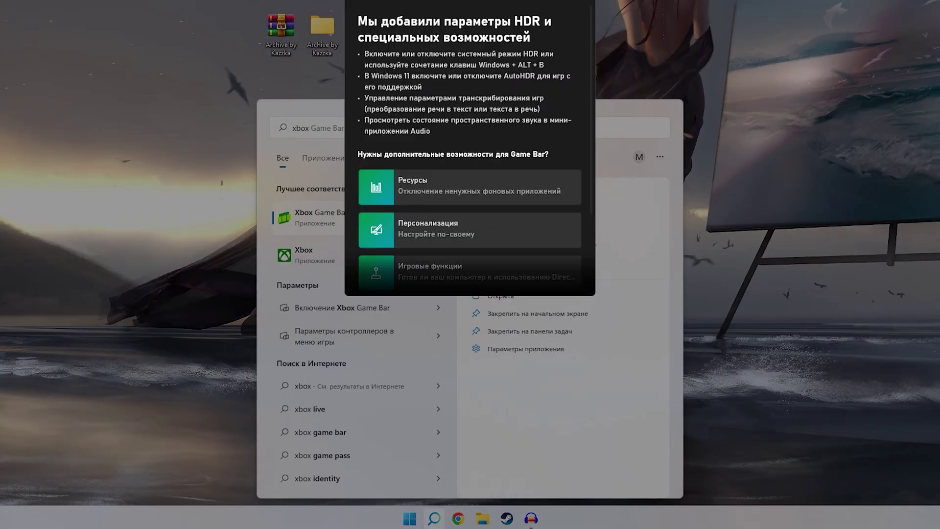
{"action": "left_click", "coordinate": [602, 18]}
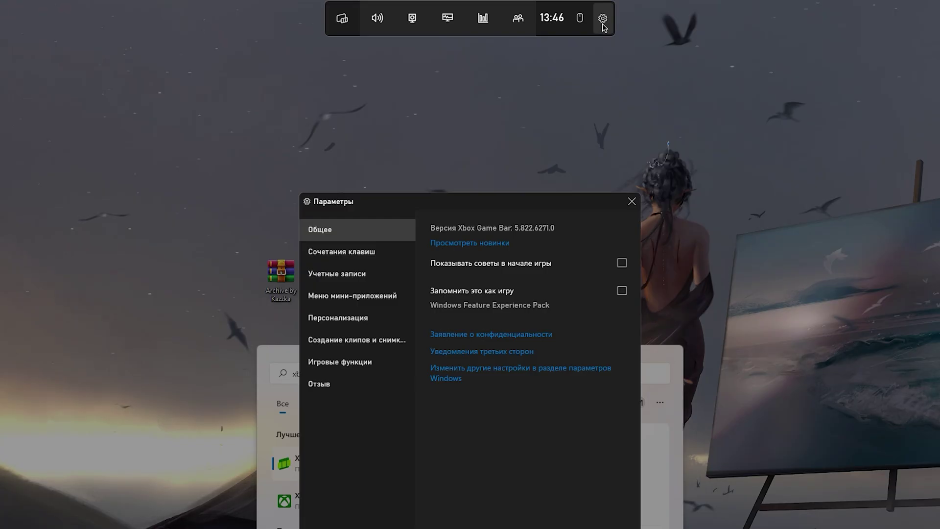
Check the background recording option in Game Bar's clip and screenshot settings, and close Game Bar and the Windows search
{"action": "left_click", "coordinate": [343, 341]}
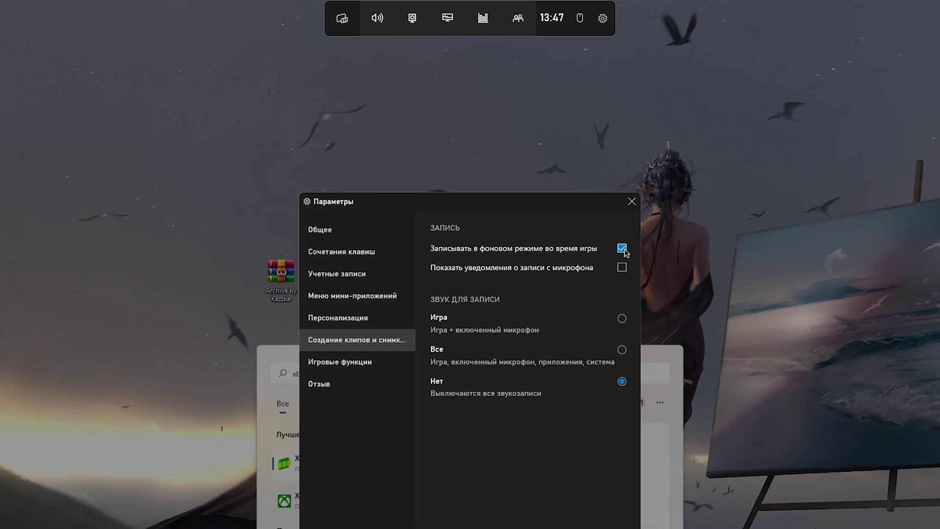
{"action": "left_click", "coordinate": [632, 202]}
{"action": "left_click", "coordinate": [755, 156]}
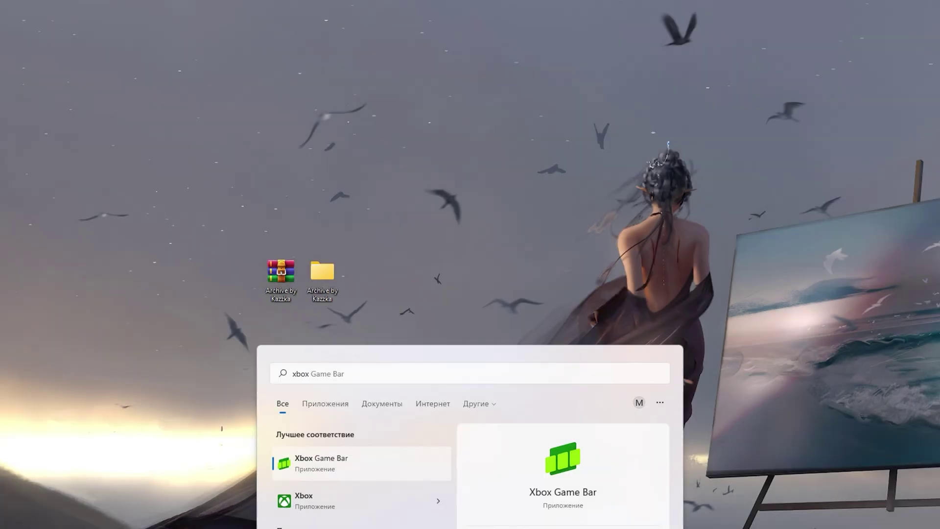
{"action": "key", "text": "Escape"}
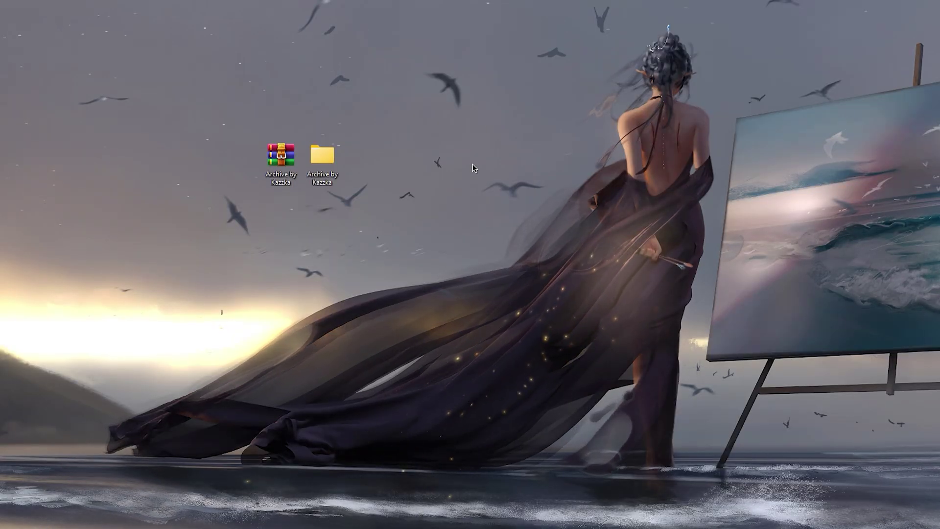
Open Управление параметрами 3D in the NVIDIA control panel and review the global 3D settings
{"action": "right_click", "coordinate": [467, 131]}
{"action": "left_click", "coordinate": [517, 281]}
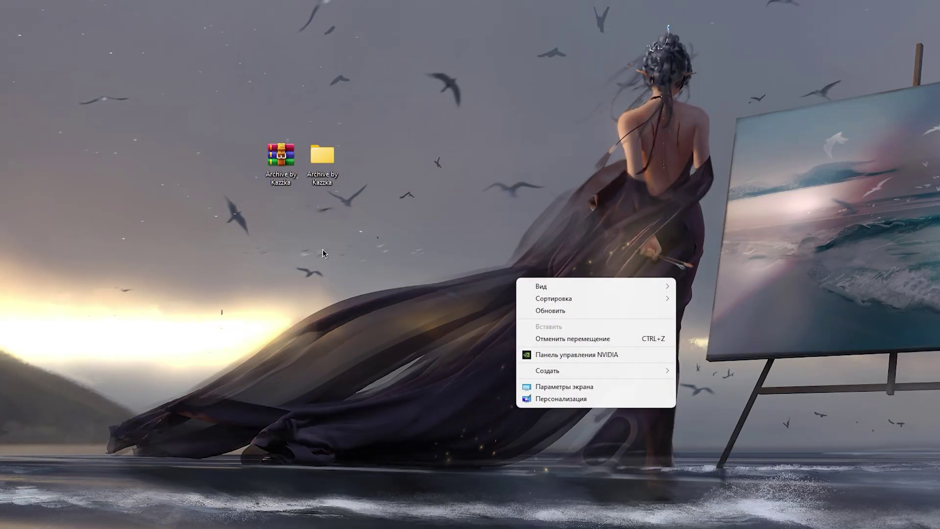
{"action": "left_click", "coordinate": [579, 353]}
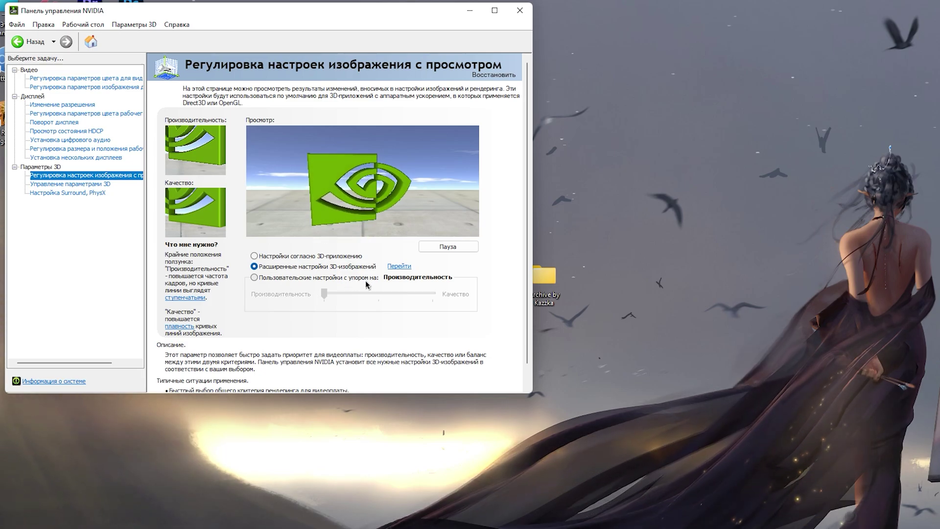
{"action": "left_click", "coordinate": [70, 185]}
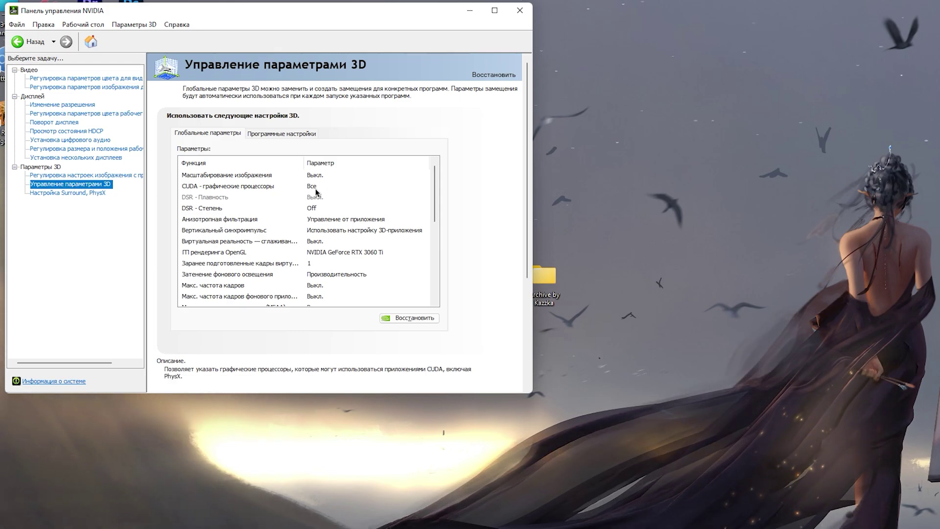
{"action": "scroll", "coordinate": [316, 193], "scroll_direction": "down", "scroll_amount": 2}
{"action": "left_click", "coordinate": [274, 208]}
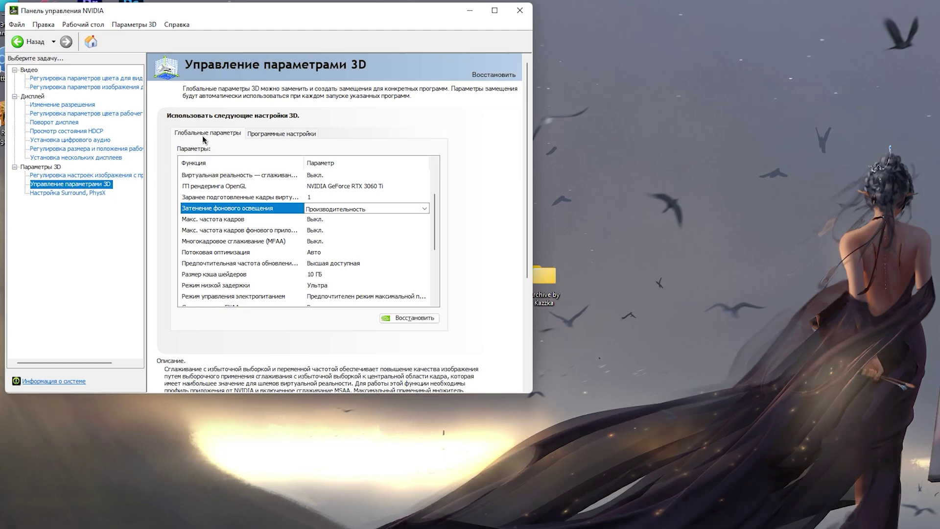
Add the GenshinImpact executable from D:\Games\Genshin Impact\Genshin Impact game to the NVIDIA per-program settings
{"action": "left_click", "coordinate": [274, 131]}
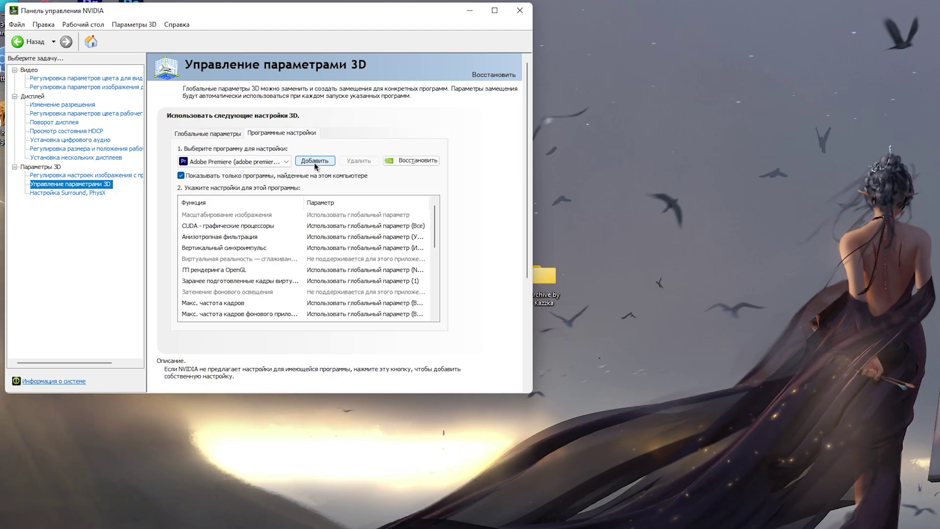
{"action": "left_click", "coordinate": [314, 160]}
{"action": "left_click", "coordinate": [400, 296]}
{"action": "left_click", "coordinate": [154, 186]}
{"action": "double_click", "coordinate": [244, 166]}
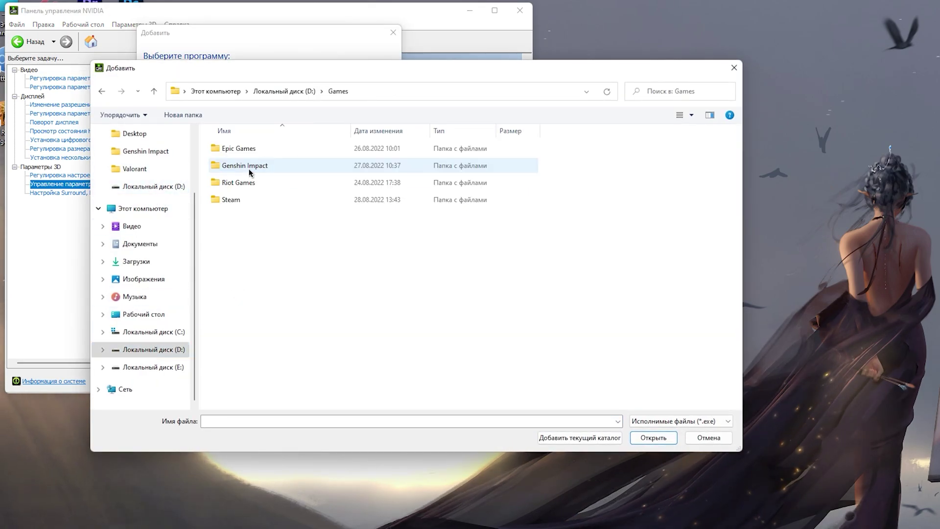
{"action": "double_click", "coordinate": [248, 165]}
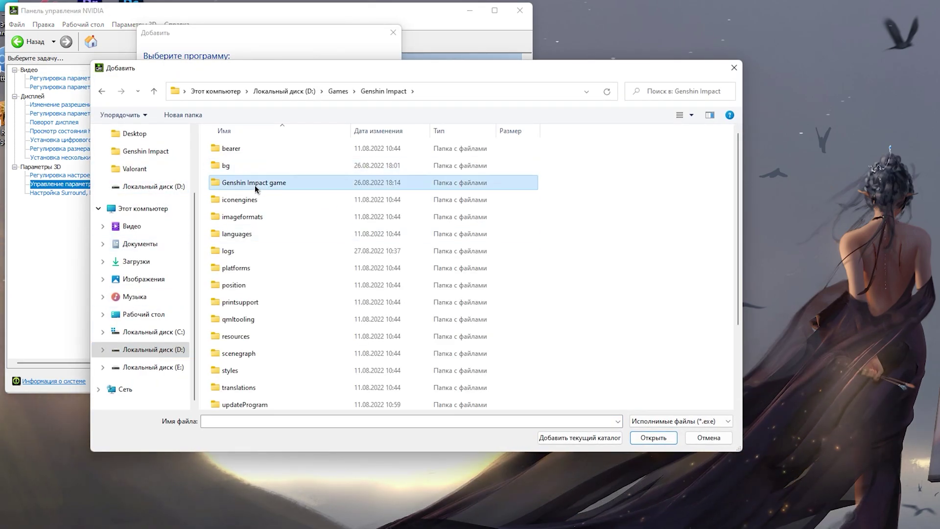
{"action": "double_click", "coordinate": [244, 183]}
{"action": "left_click", "coordinate": [252, 169]}
{"action": "left_click", "coordinate": [641, 438]}
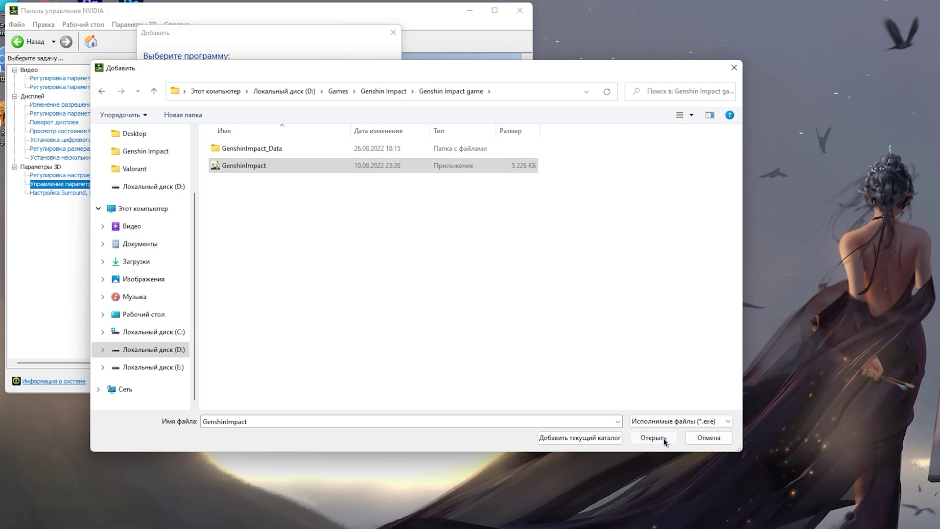
In the Genshin Impact program settings, set ГП рендеринга OpenGL to NVIDIA GeForce RTX 3060 Ti
{"action": "left_click_drag", "start_coordinate": [434, 226], "coordinate": [434, 292]}
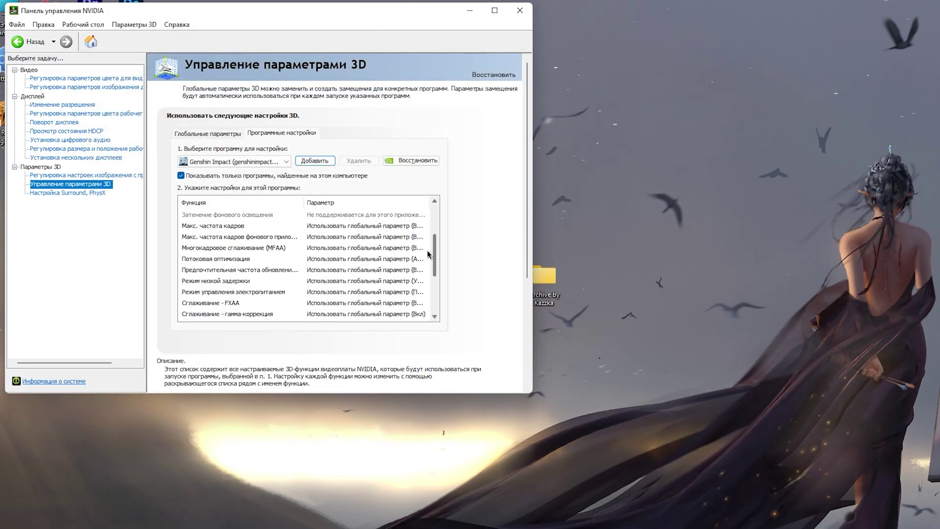
{"action": "key", "text": "Home"}
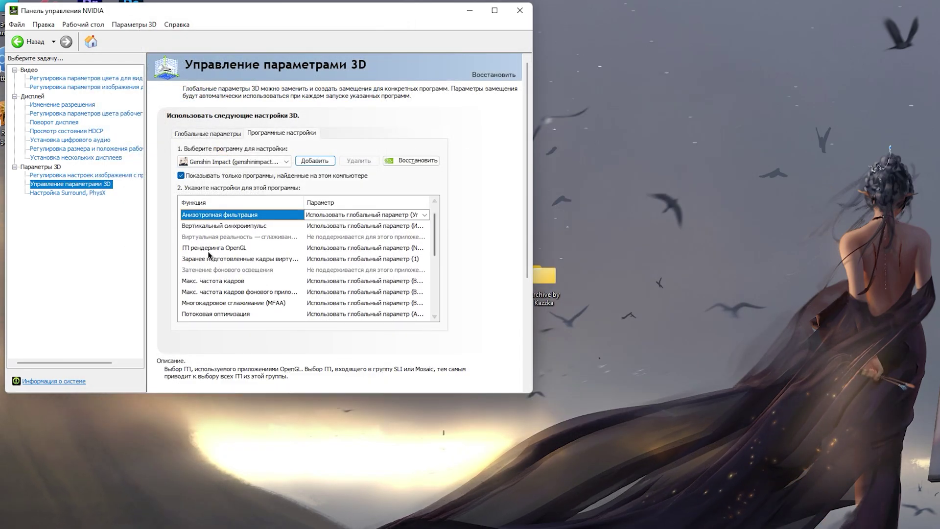
{"action": "left_click", "coordinate": [337, 249]}
{"action": "left_click", "coordinate": [338, 248]}
{"action": "left_click", "coordinate": [339, 271]}
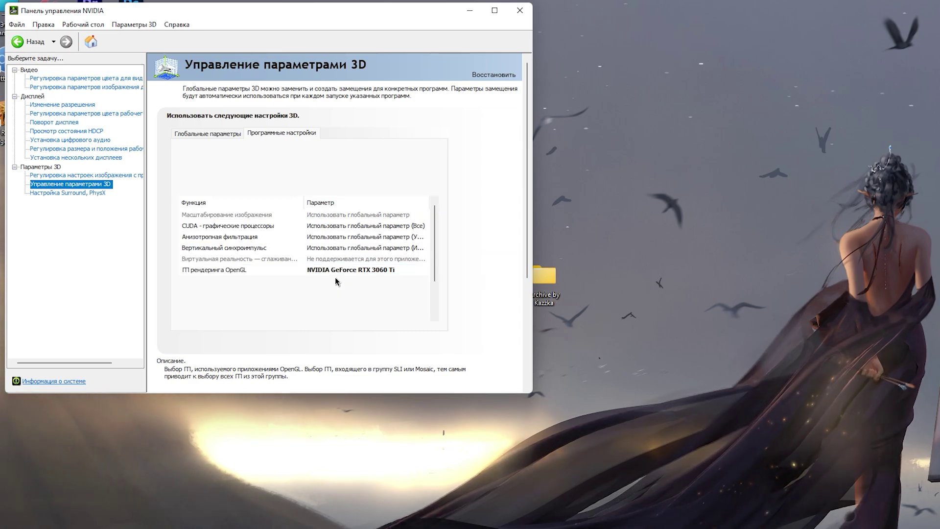
For Genshin Impact, set Режим низкой задержки to Выкл. and choose an option for the preferred refresh rate
{"action": "scroll", "coordinate": [436, 235], "scroll_direction": "down", "scroll_amount": 3}
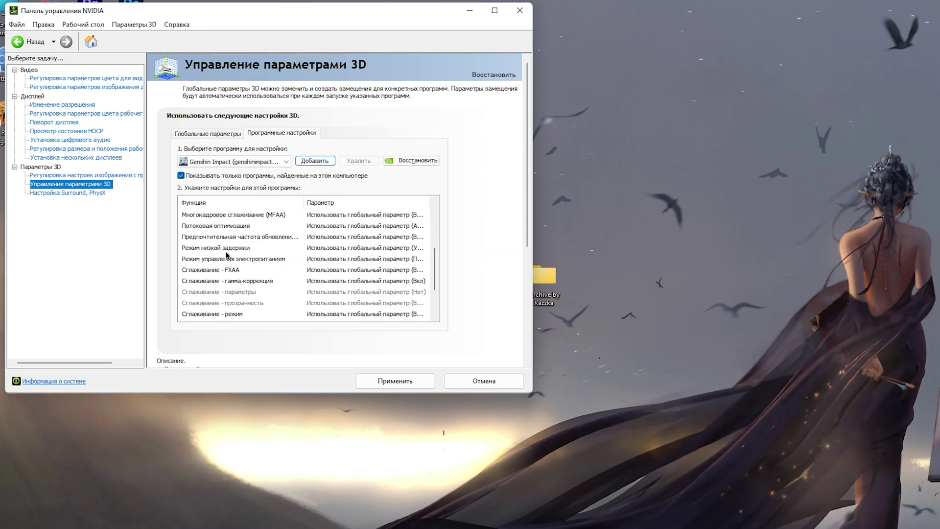
{"action": "left_click", "coordinate": [309, 251]}
{"action": "left_click", "coordinate": [310, 250]}
{"action": "left_click", "coordinate": [389, 265]}
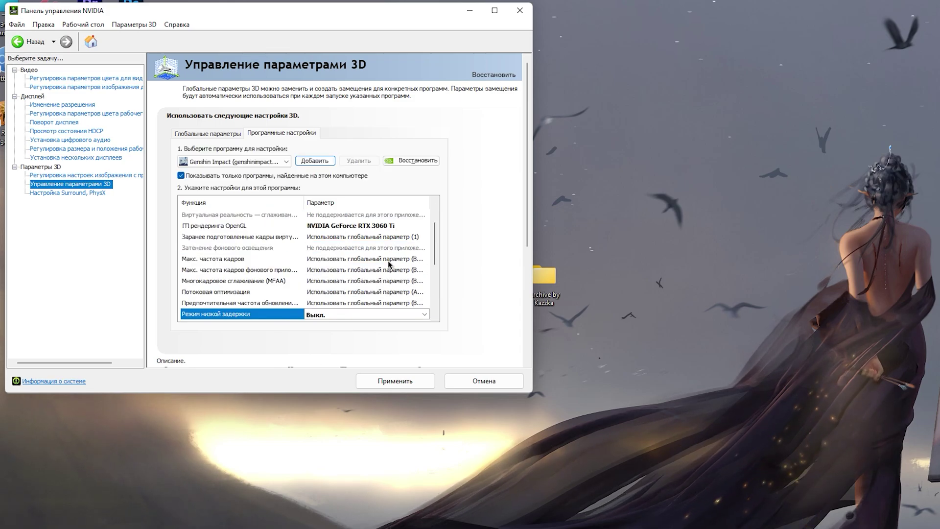
{"action": "scroll", "coordinate": [229, 249], "scroll_direction": "down", "scroll_amount": 2}
{"action": "left_click", "coordinate": [334, 249]}
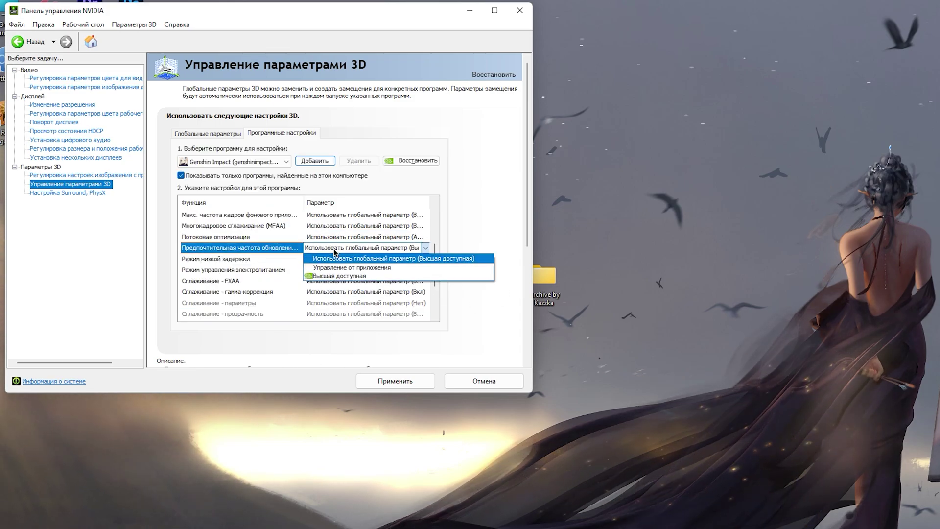
{"action": "left_click", "coordinate": [466, 271]}
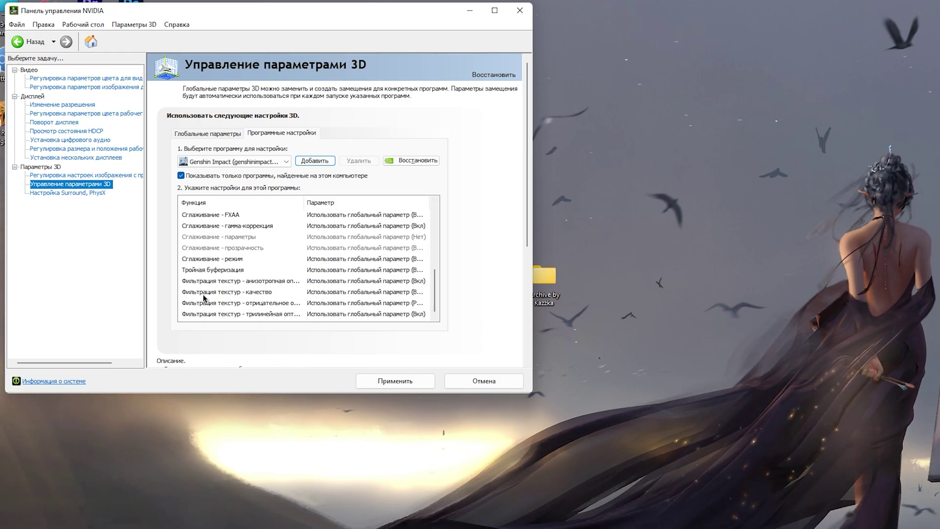
Set Фильтрация текстур - качество to Высокая производительность for Genshin Impact and apply the program settings
{"action": "left_click", "coordinate": [336, 293]}
{"action": "left_click", "coordinate": [337, 293]}
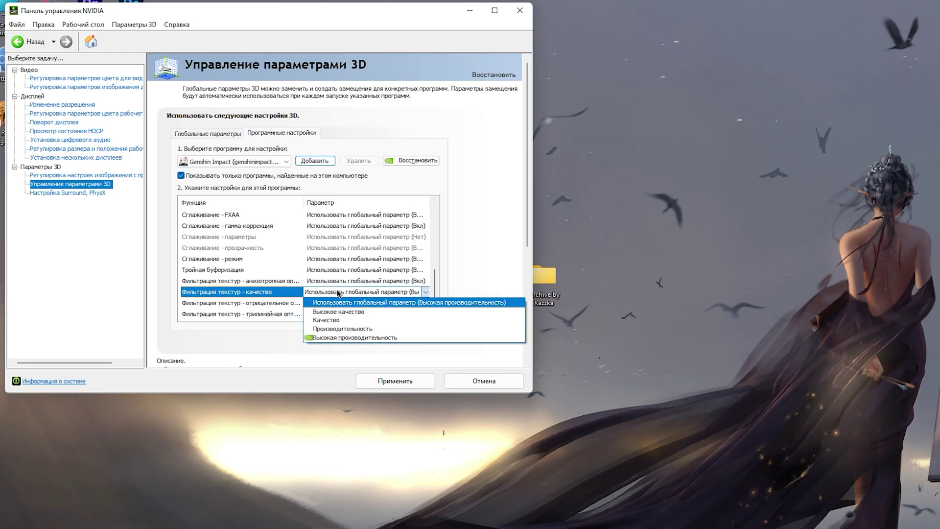
{"action": "left_click", "coordinate": [344, 339]}
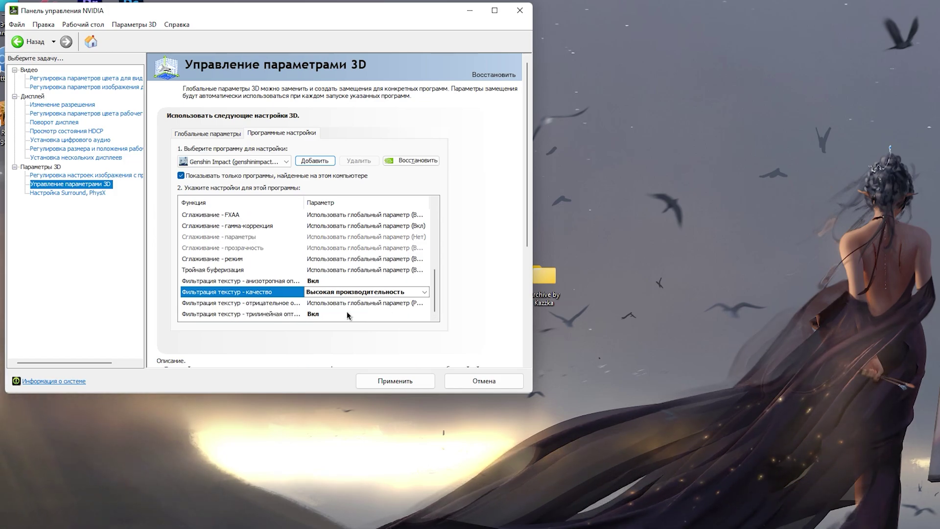
{"action": "left_click", "coordinate": [373, 383]}
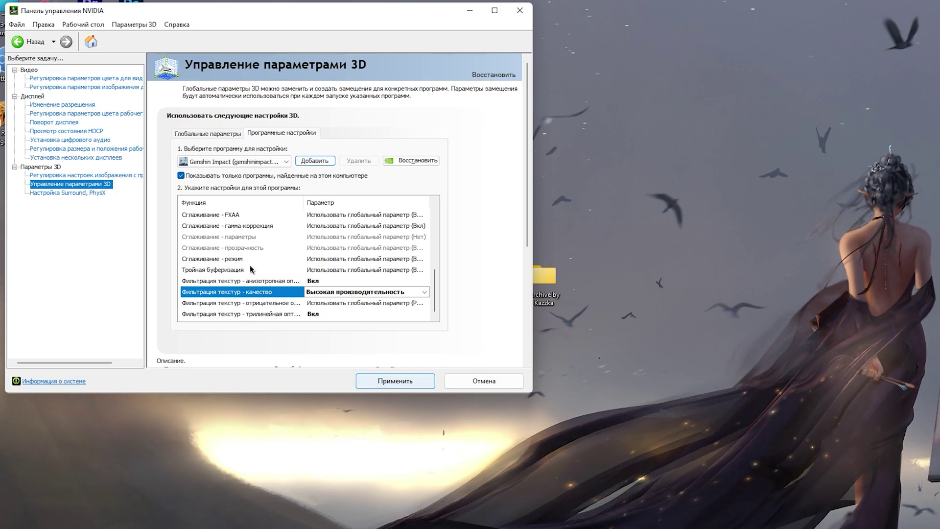
In Настройка Surround, PhysX, set the PhysX processor to NVIDIA GeForce RTX 3060 Ti
{"action": "left_click", "coordinate": [79, 194]}
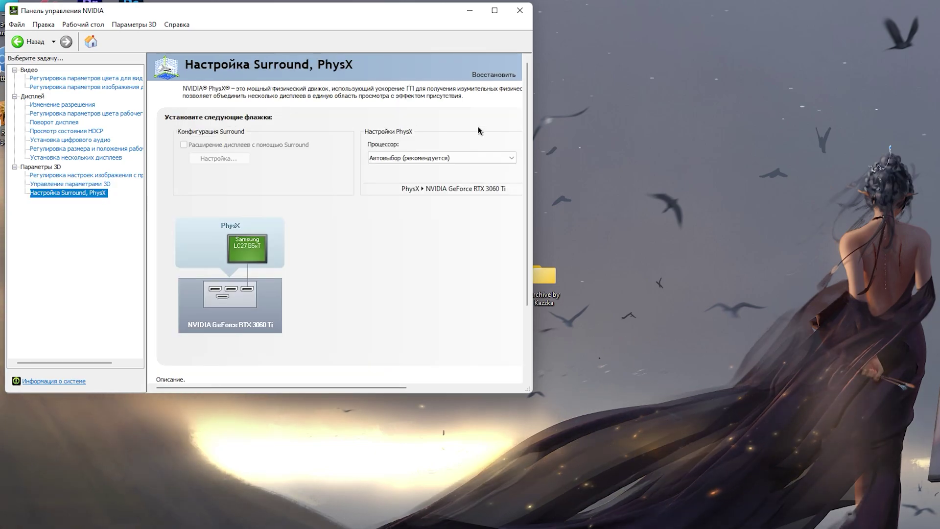
{"action": "left_click", "coordinate": [405, 158]}
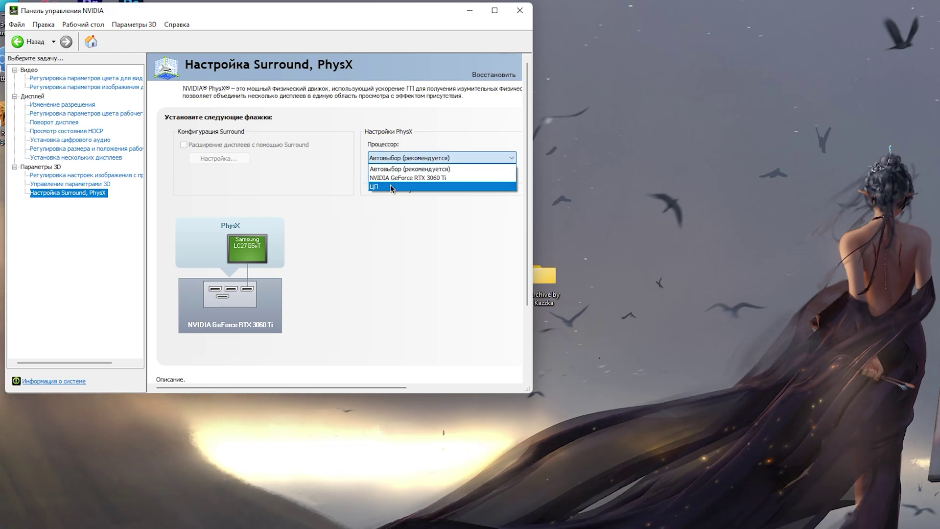
{"action": "left_click", "coordinate": [382, 177]}
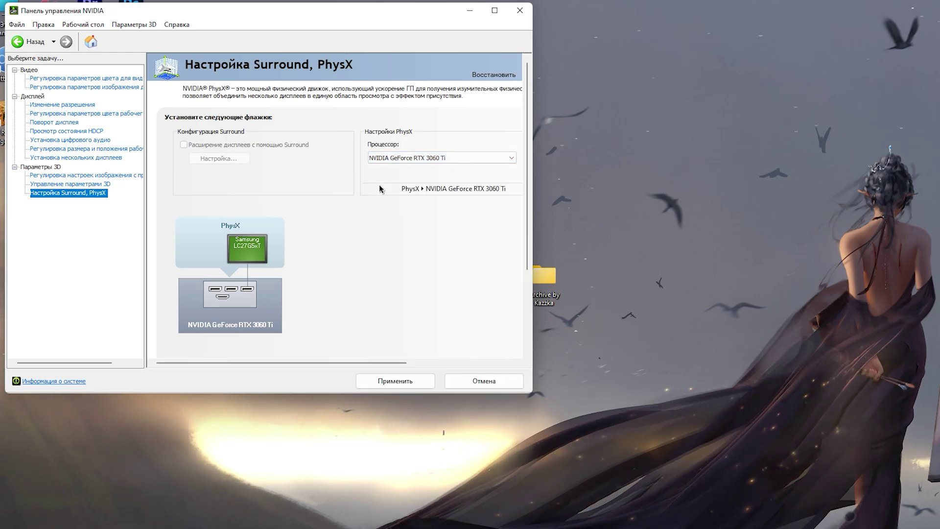
{"action": "left_click", "coordinate": [393, 158]}
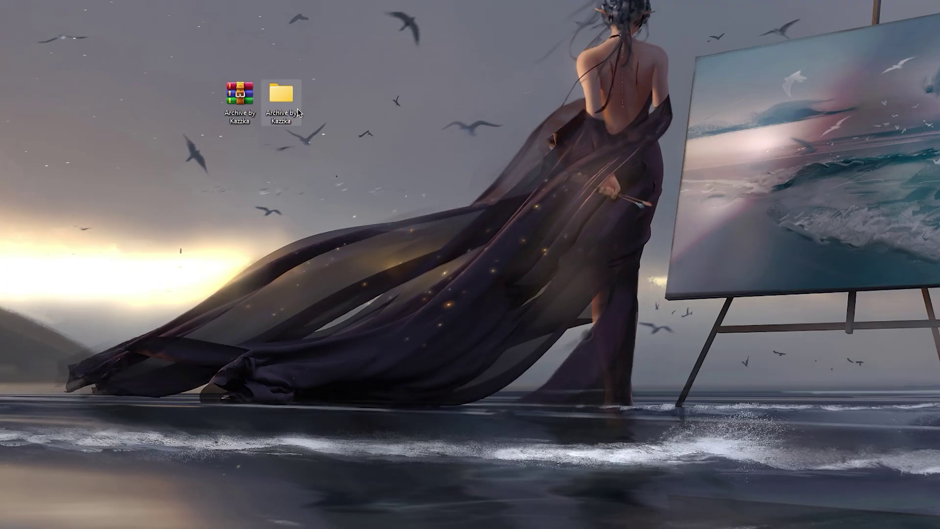
Open the AMD Radeon guide images in Archive by Kazzka's Настройка Видеокарты folder and review the recommended graphics settings
{"action": "double_click", "coordinate": [291, 105]}
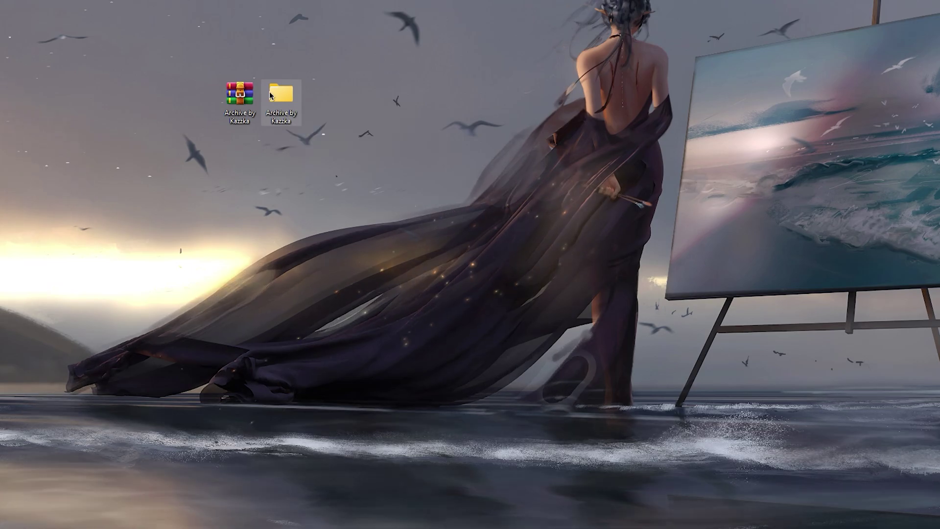
{"action": "left_click", "coordinate": [283, 127]}
{"action": "double_click", "coordinate": [283, 128]}
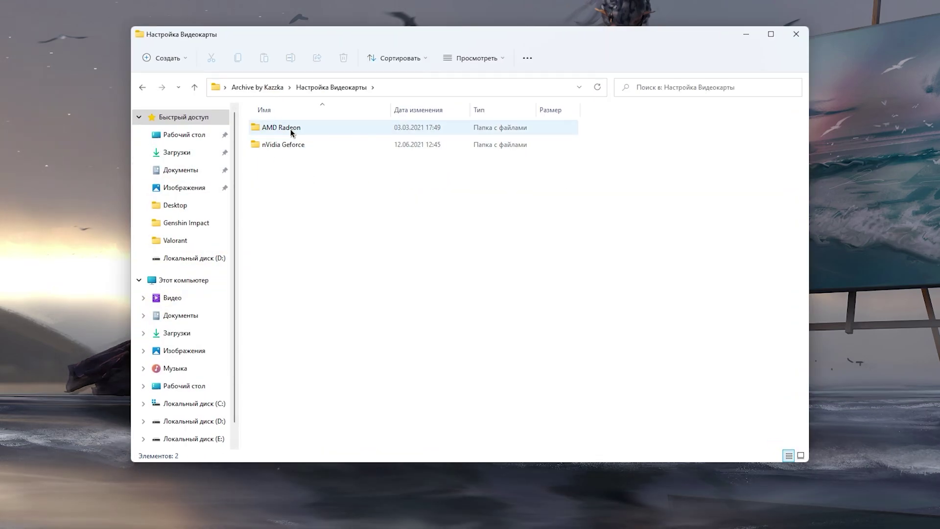
{"action": "double_click", "coordinate": [290, 128]}
{"action": "double_click", "coordinate": [295, 155]}
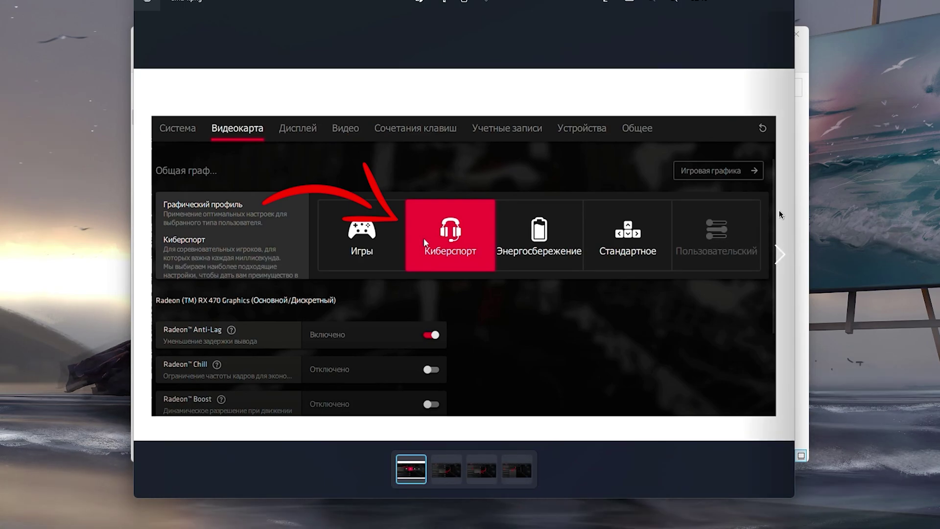
{"action": "key", "text": "Right"}
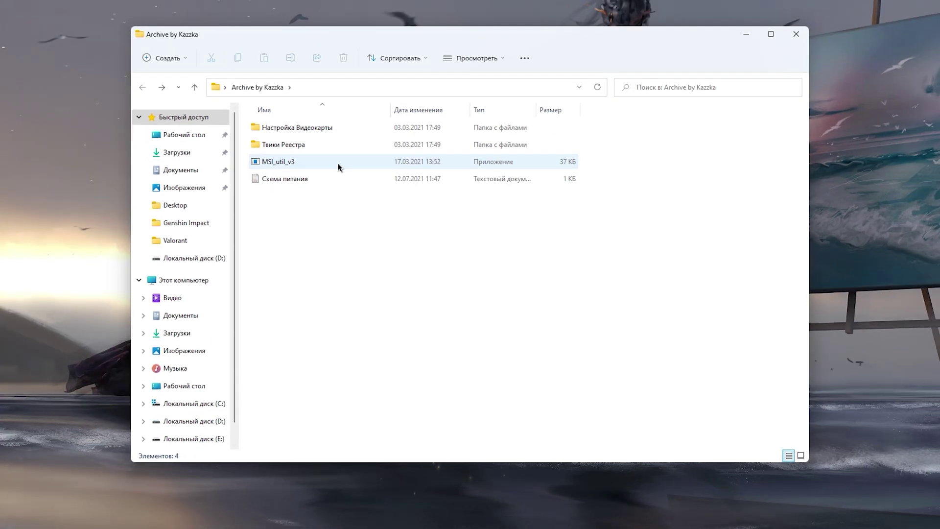
Run MSI_util_v3 from the Archive by Kazzka folder as administrator
{"action": "left_click", "coordinate": [332, 166]}
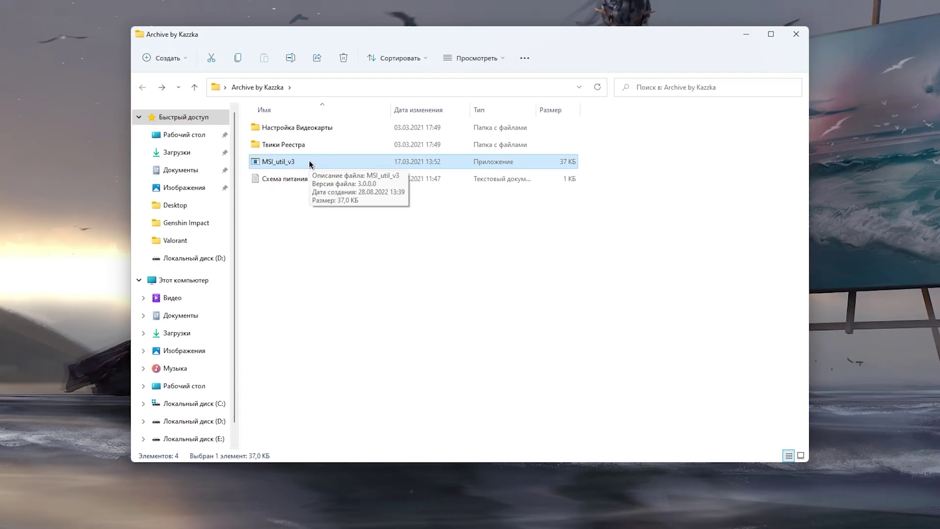
{"action": "right_click", "coordinate": [310, 161]}
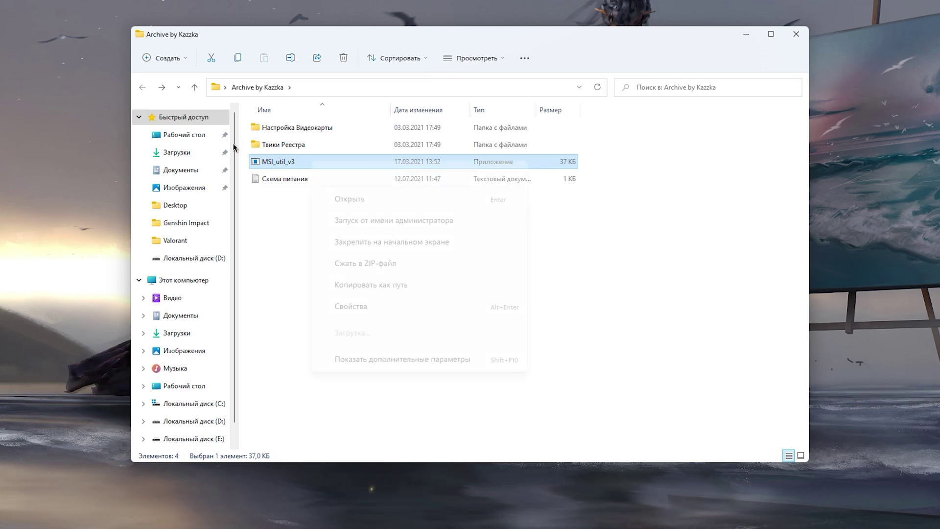
{"action": "left_click", "coordinate": [384, 213]}
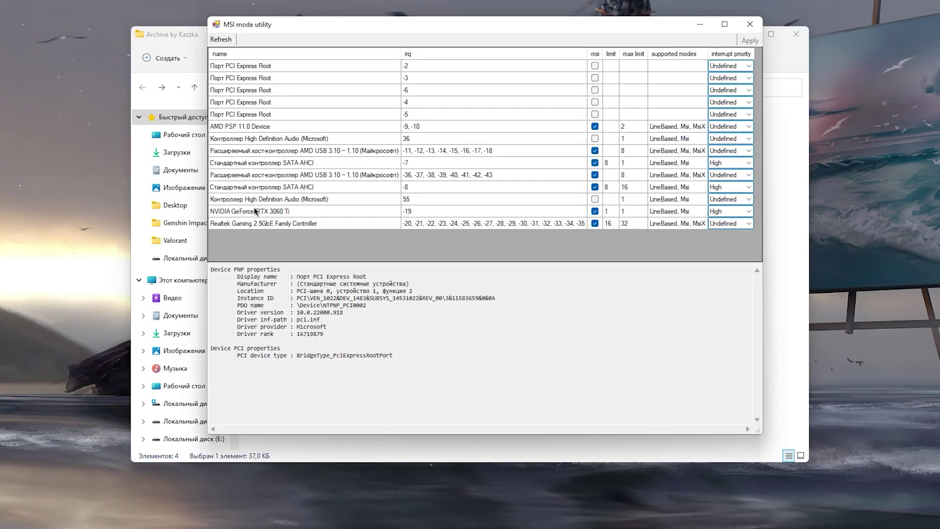
Set the interrupt priority of NVIDIA GeForce RTX 3060 Ti to High and close the MSI mode utility
{"action": "left_click", "coordinate": [253, 211]}
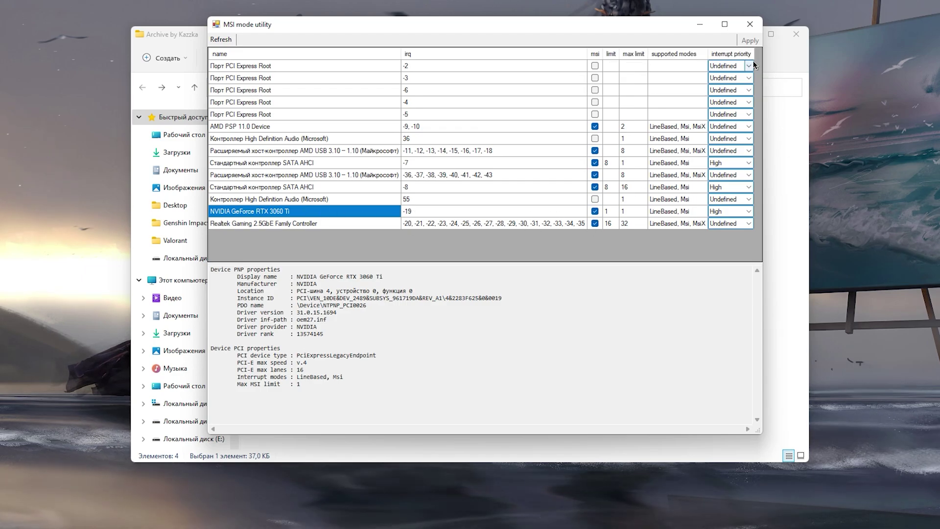
{"action": "left_click", "coordinate": [749, 212]}
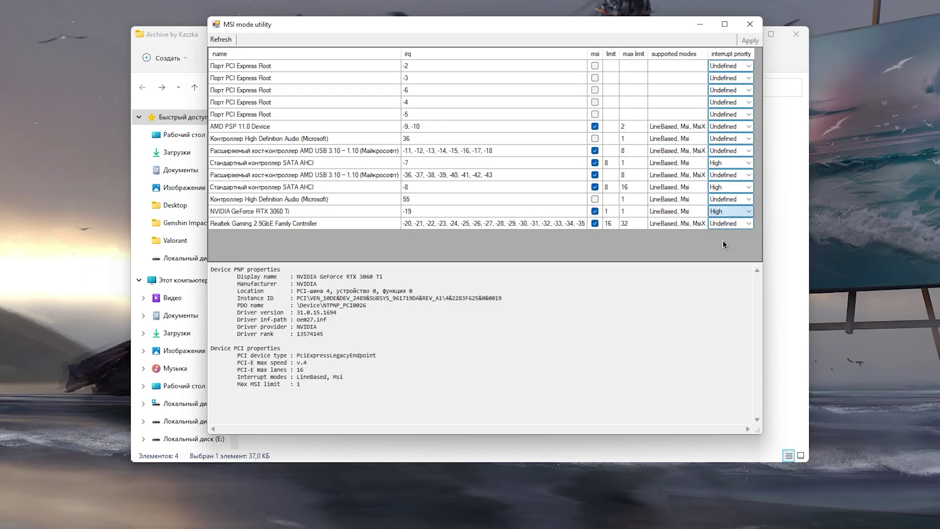
{"action": "left_click", "coordinate": [749, 26]}
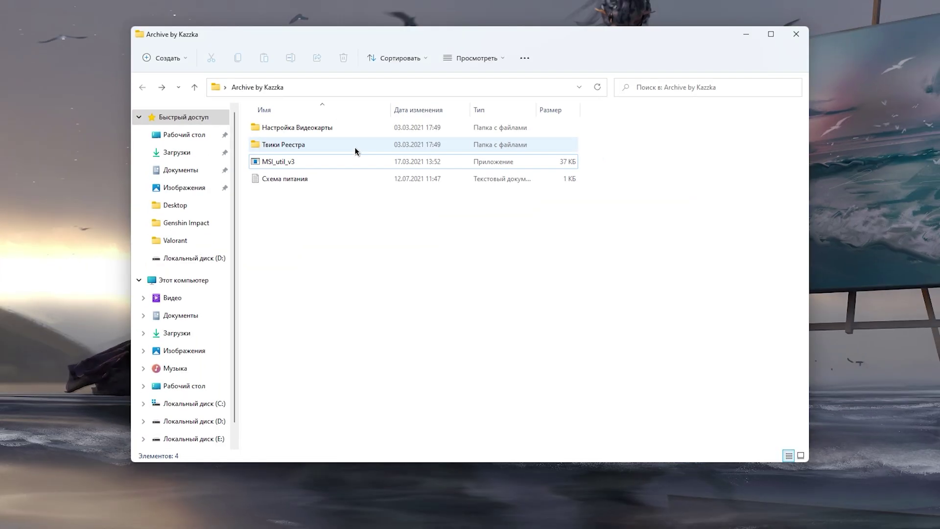
Open the Твики Реестра folder and review its registry files and the ЧИТАТЬ! backup instructions
{"action": "double_click", "coordinate": [326, 118]}
{"action": "left_click_drag", "start_coordinate": [642, 84], "coordinate": [375, 188]}
{"action": "left_click", "coordinate": [663, 148]}
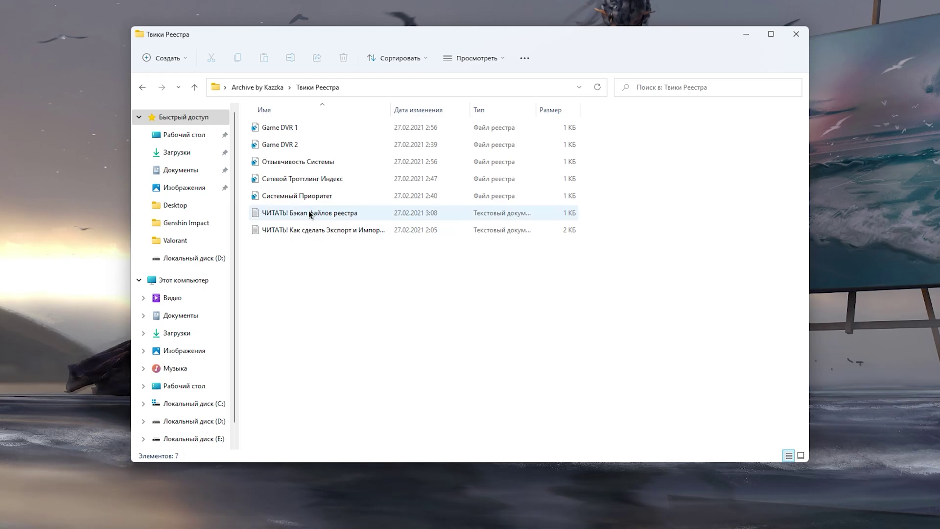
{"action": "left_click_drag", "start_coordinate": [325, 265], "coordinate": [342, 218]}
{"action": "left_click", "coordinate": [332, 305]}
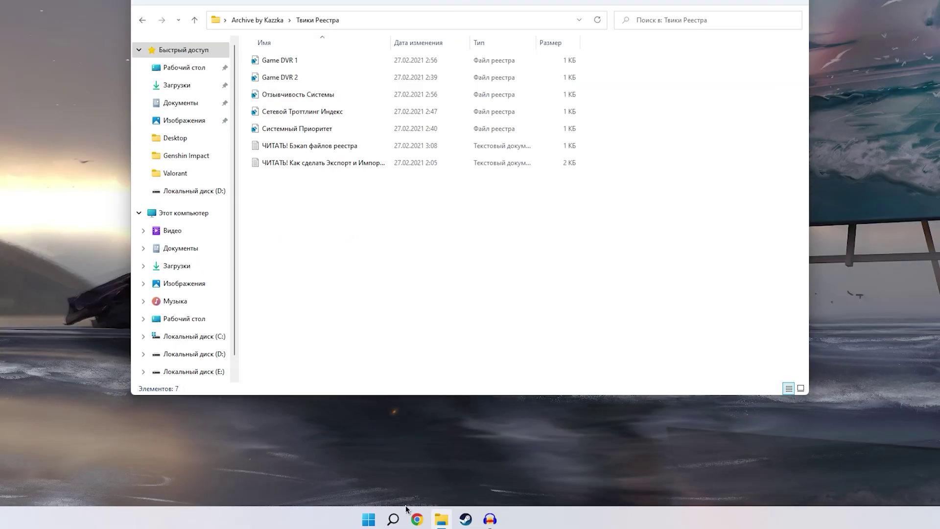
Find and open Редактор реестра through the Windows search
{"action": "left_click", "coordinate": [392, 517]}
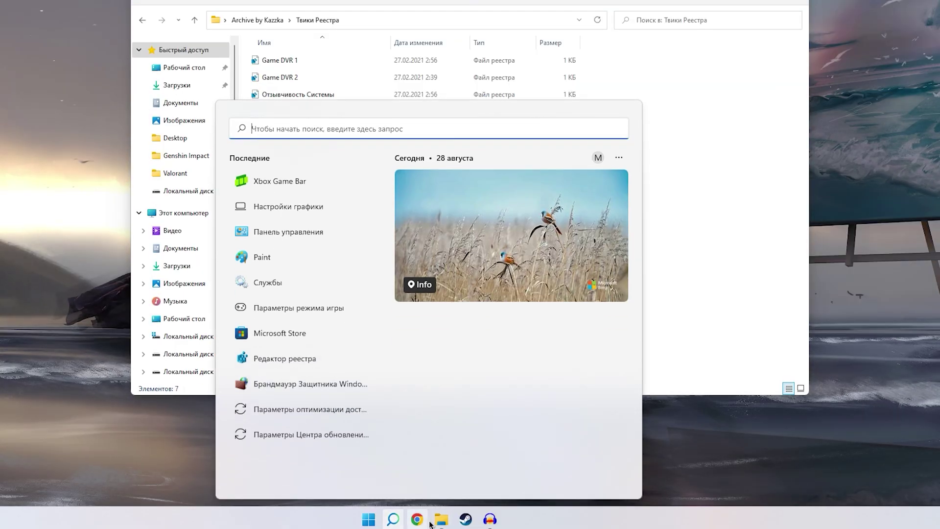
{"action": "type", "text": "rege"}
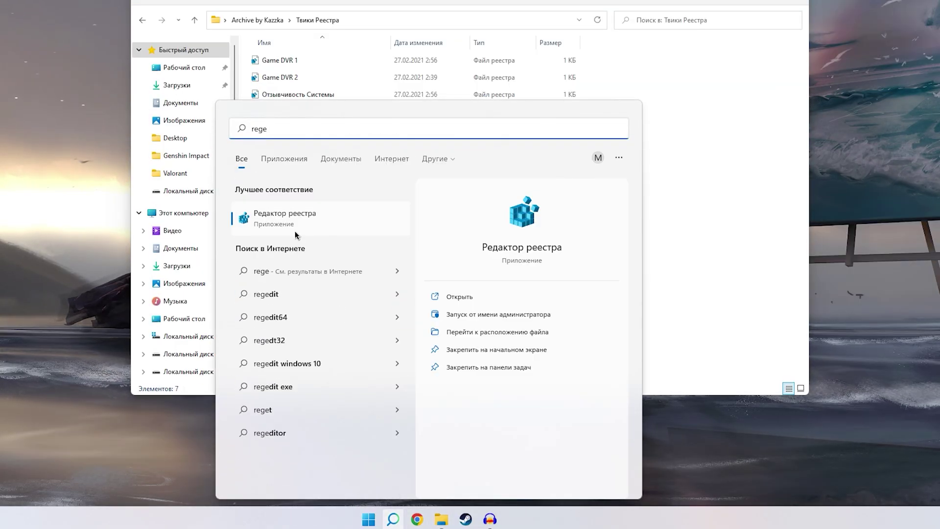
{"action": "key", "text": "Return"}
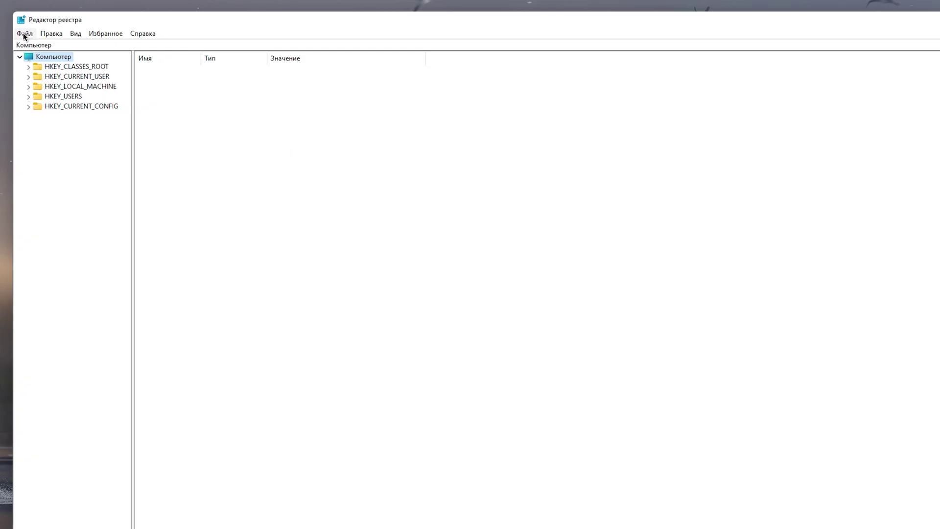
Start an export of the whole registry as a backup, with Локальный диск (D:) as the destination
{"action": "left_click", "coordinate": [23, 33]}
{"action": "left_click", "coordinate": [54, 59]}
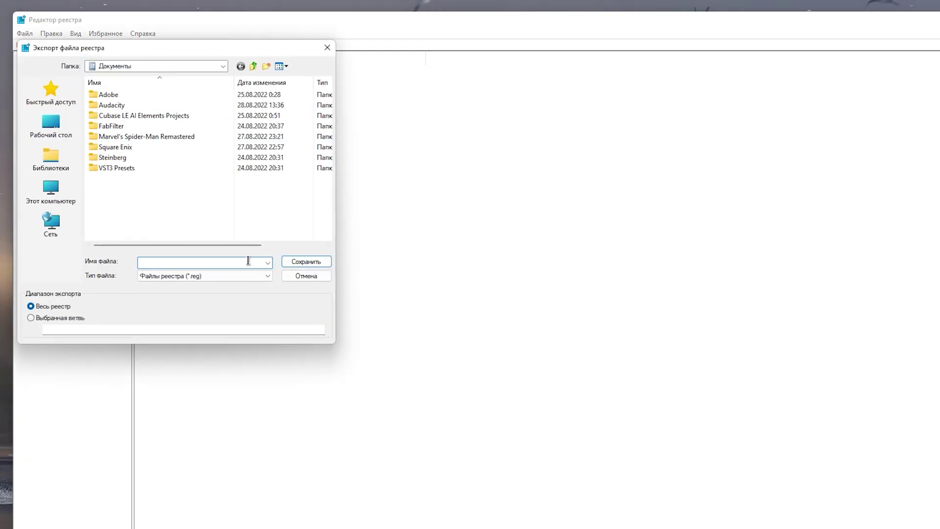
{"action": "left_click", "coordinate": [51, 191]}
{"action": "scroll", "coordinate": [174, 182], "scroll_direction": "down", "scroll_amount": 2}
{"action": "double_click", "coordinate": [174, 211]}
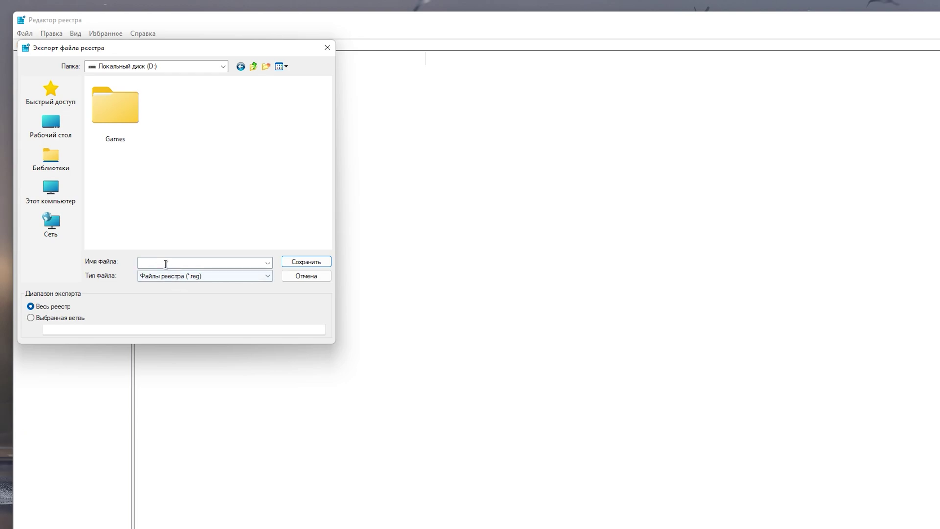
{"action": "left_click", "coordinate": [311, 260]}
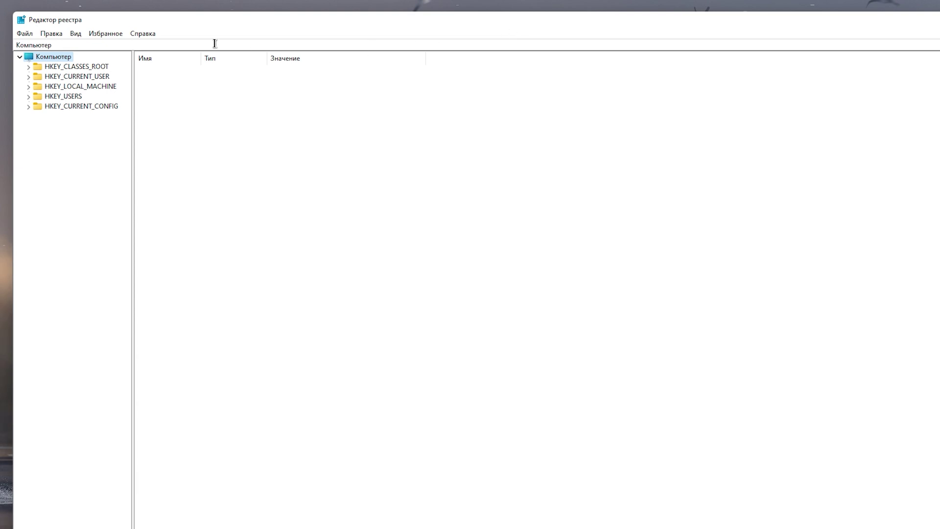
Look at the registry file import used for restoring a backup
{"action": "left_click", "coordinate": [26, 32]}
{"action": "left_click", "coordinate": [60, 45]}
{"action": "left_click", "coordinate": [210, 152]}
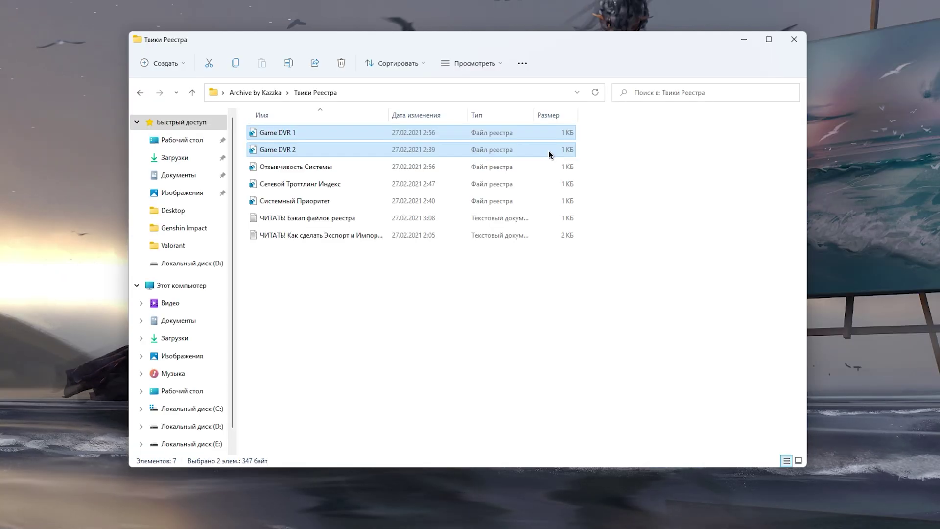
Bring up the Слияние command for the Game DVR 1 registry file and the file actions for Game DVR 2
{"action": "left_click", "coordinate": [629, 141]}
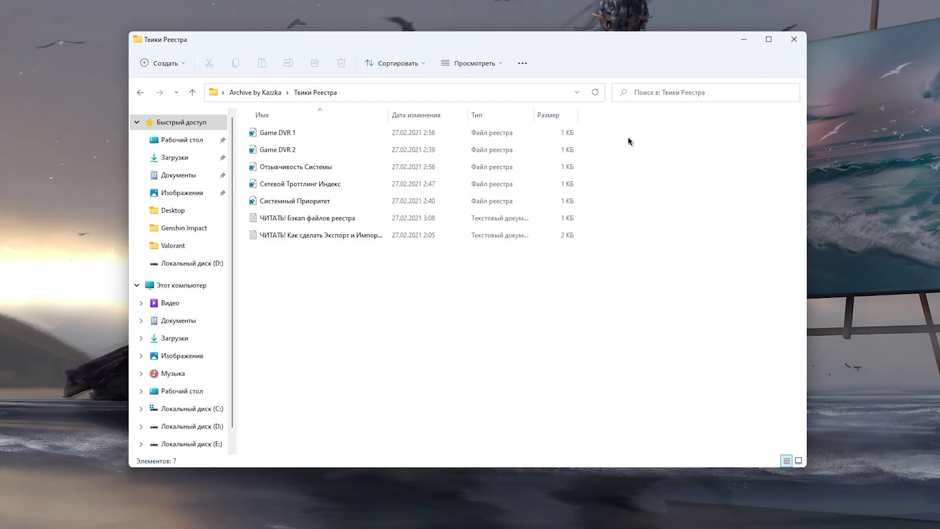
{"action": "left_click", "coordinate": [293, 133]}
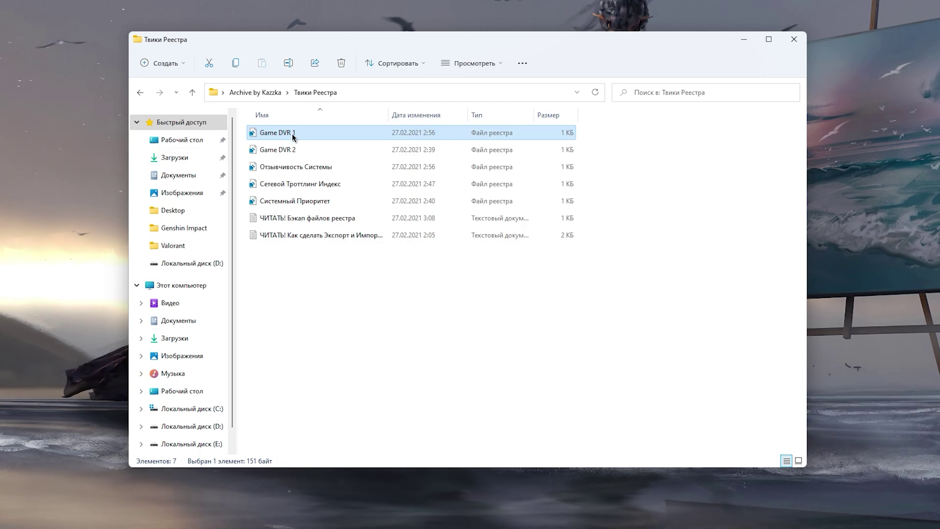
{"action": "right_click", "coordinate": [293, 135]}
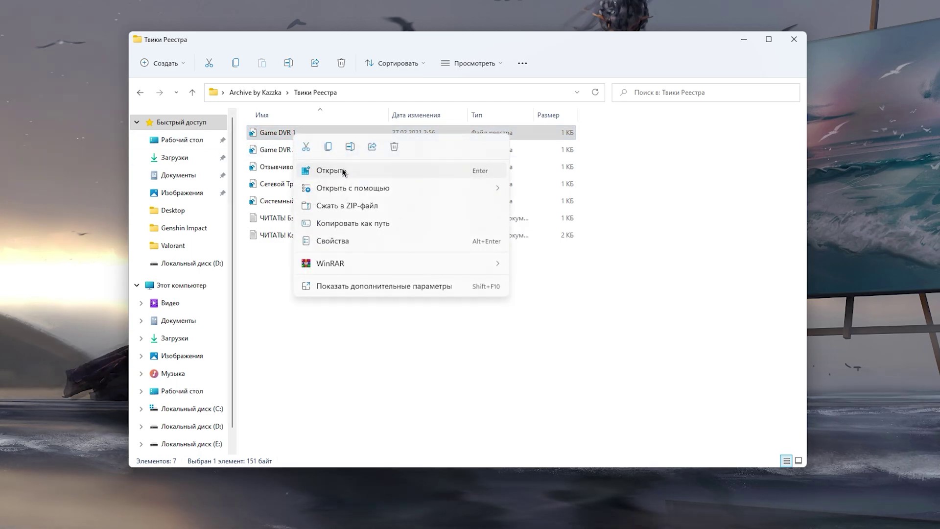
{"action": "left_click", "coordinate": [365, 284]}
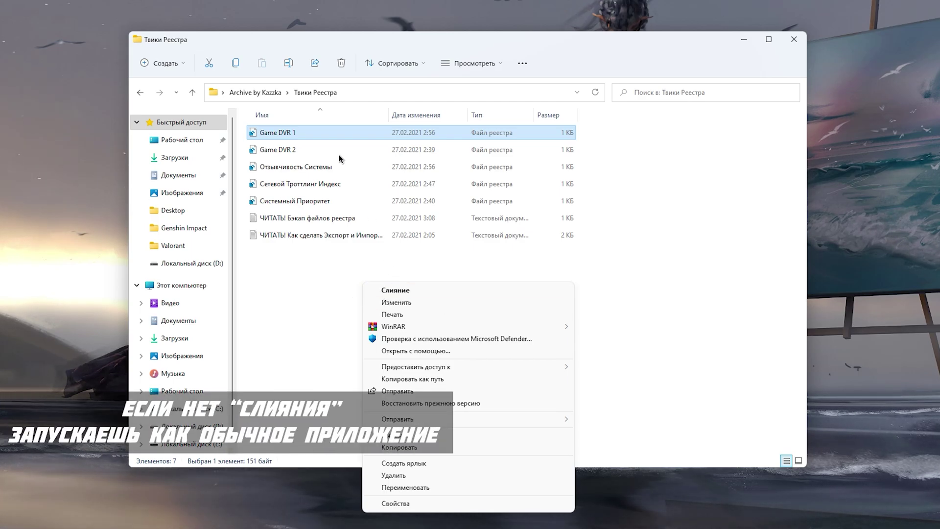
{"action": "left_click", "coordinate": [293, 152]}
{"action": "right_click", "coordinate": [296, 151]}
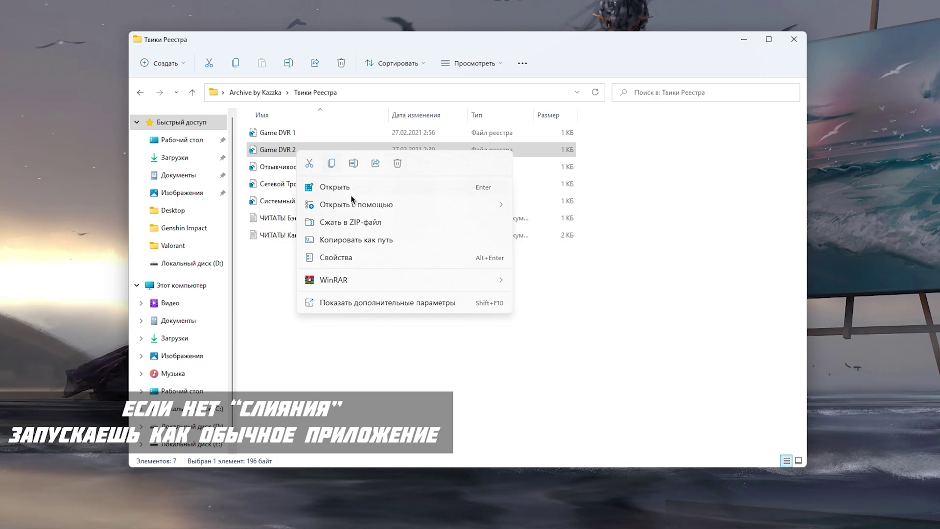
Go through the Отзывчивость Системы, Сетевой Троттлинг Индекс and Системный Приоритет registry files, bringing up the file actions for Системный Приоритет
{"action": "left_click", "coordinate": [336, 168]}
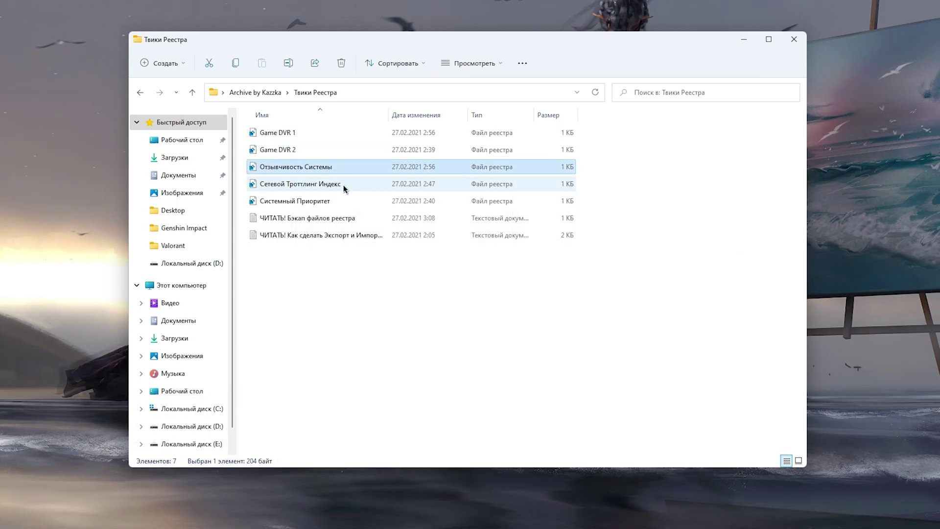
{"action": "left_click", "coordinate": [335, 182]}
{"action": "left_click", "coordinate": [329, 205]}
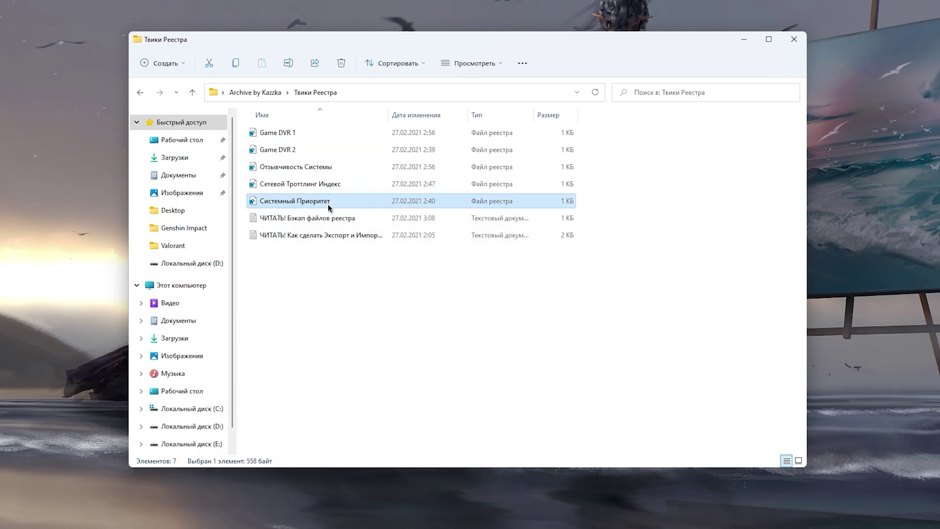
{"action": "right_click", "coordinate": [330, 206]}
{"action": "left_click", "coordinate": [398, 412]}
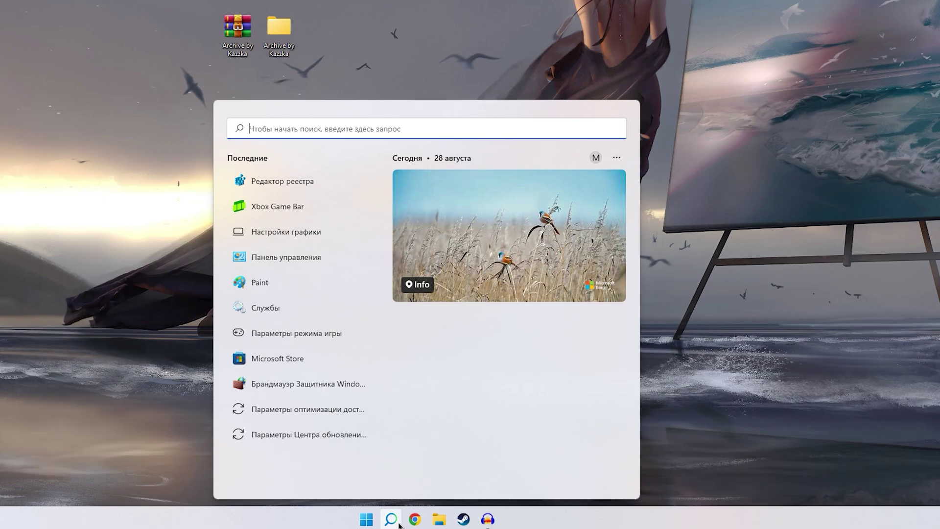
Open Windows Параметры and check the Xbox Game Bar settings in the Игры section
{"action": "type", "text": "параметры"}
{"action": "left_click", "coordinate": [307, 271]}
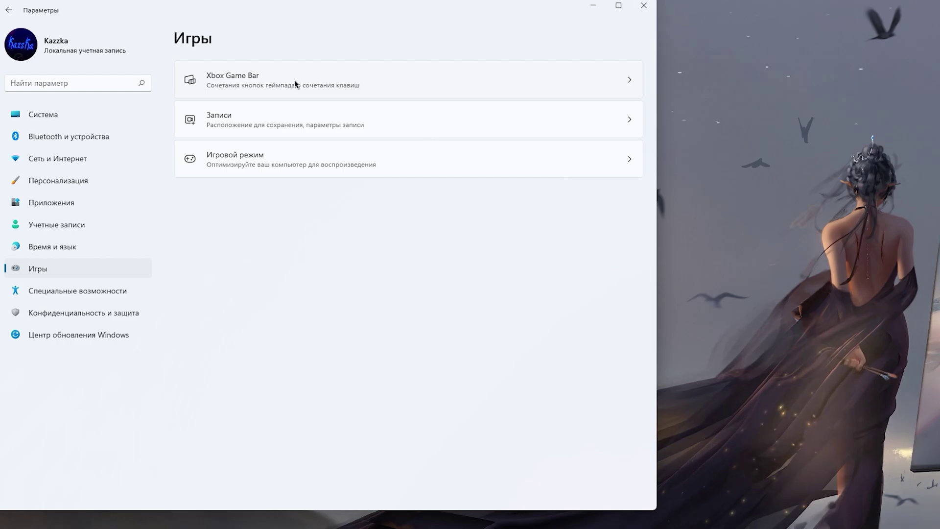
{"action": "left_click", "coordinate": [295, 80]}
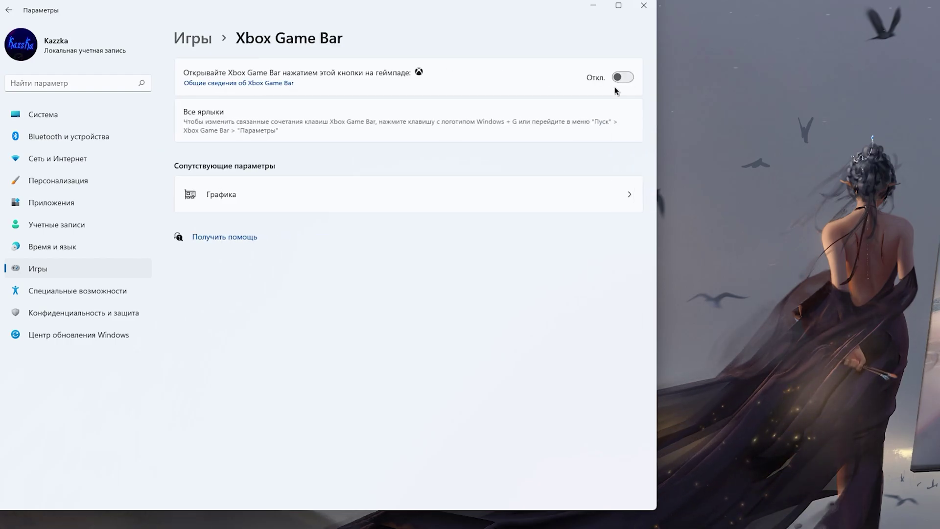
Leave the Xbox Game Bar settings for the Приложения section and open its first page
{"action": "left_click", "coordinate": [38, 269]}
{"action": "left_click", "coordinate": [74, 203]}
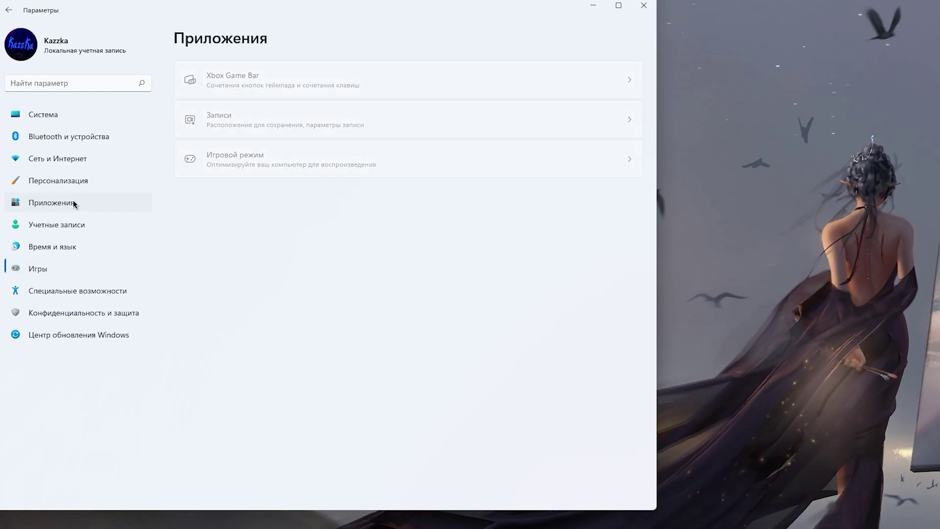
{"action": "left_click", "coordinate": [330, 92]}
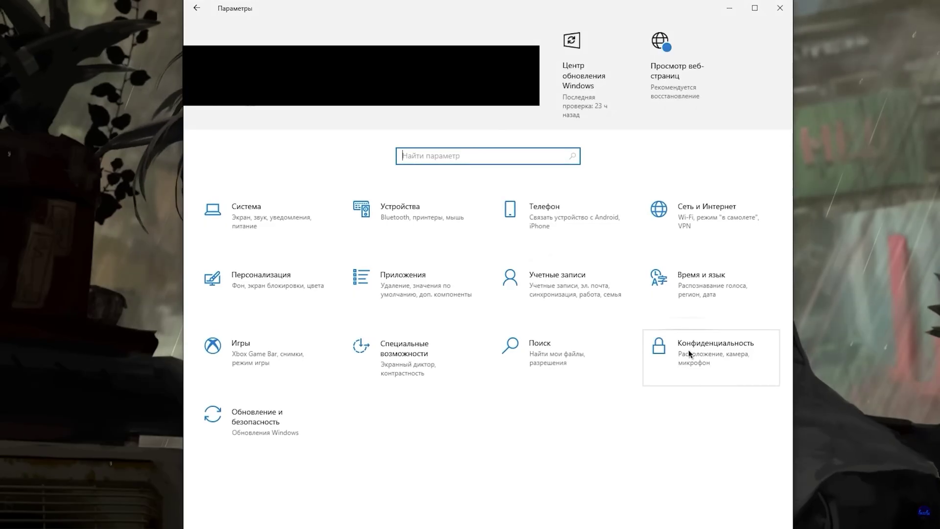
Open the Фоновые приложения page under Конфиденциальность and review which apps may run in the background
{"action": "left_click", "coordinate": [689, 350]}
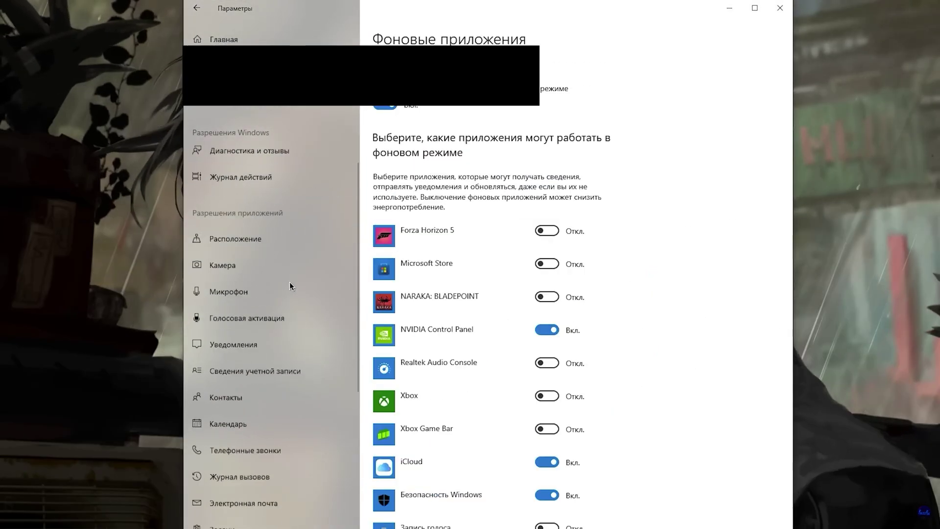
{"action": "scroll", "coordinate": [289, 292], "scroll_direction": "down", "scroll_amount": 3}
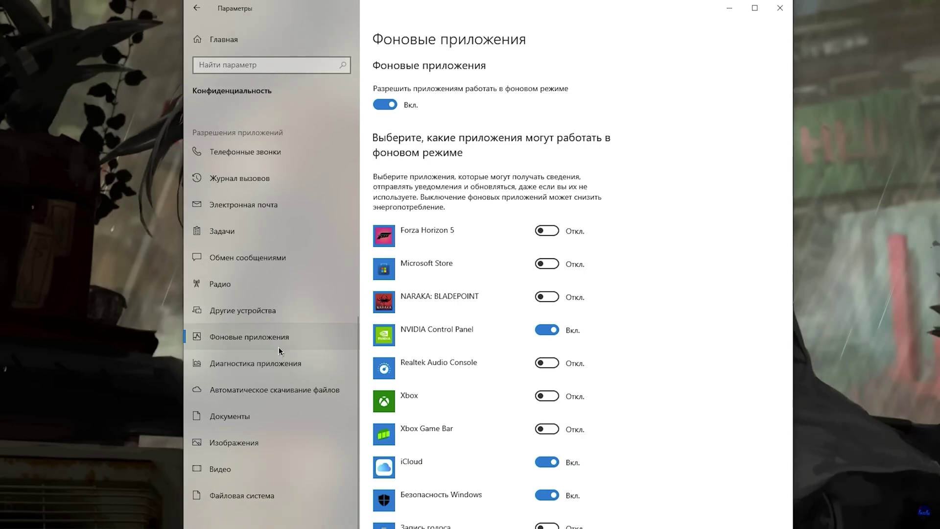
{"action": "scroll", "coordinate": [663, 264], "scroll_direction": "down", "scroll_amount": 4}
{"action": "scroll", "coordinate": [662, 269], "scroll_direction": "down", "scroll_amount": 1}
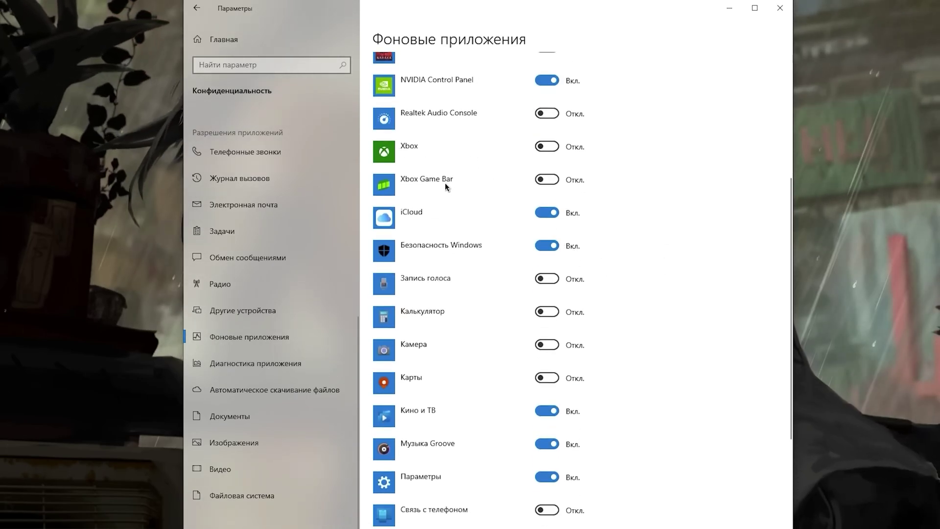
{"action": "scroll", "coordinate": [561, 365], "scroll_direction": "down", "scroll_amount": 4}
{"action": "scroll", "coordinate": [563, 366], "scroll_direction": "up", "scroll_amount": 10}
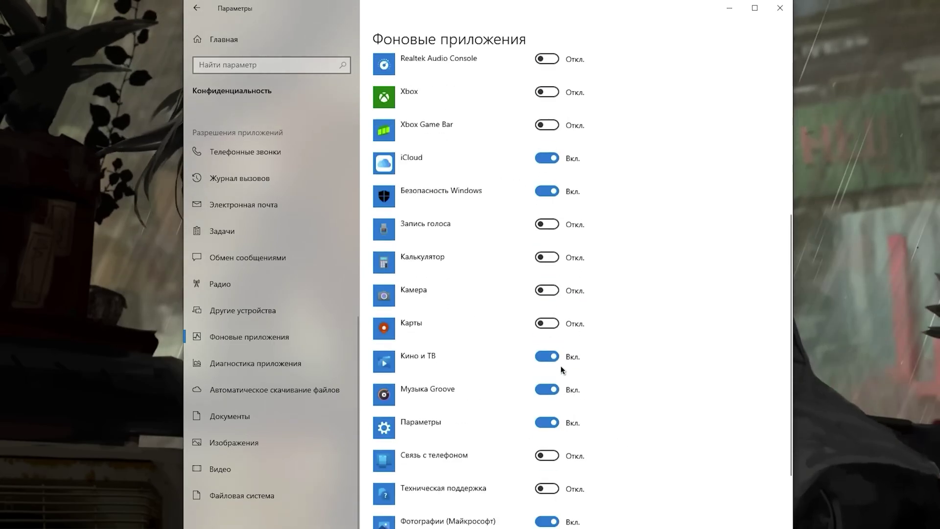
{"action": "scroll", "coordinate": [589, 346], "scroll_direction": "down", "scroll_amount": 4}
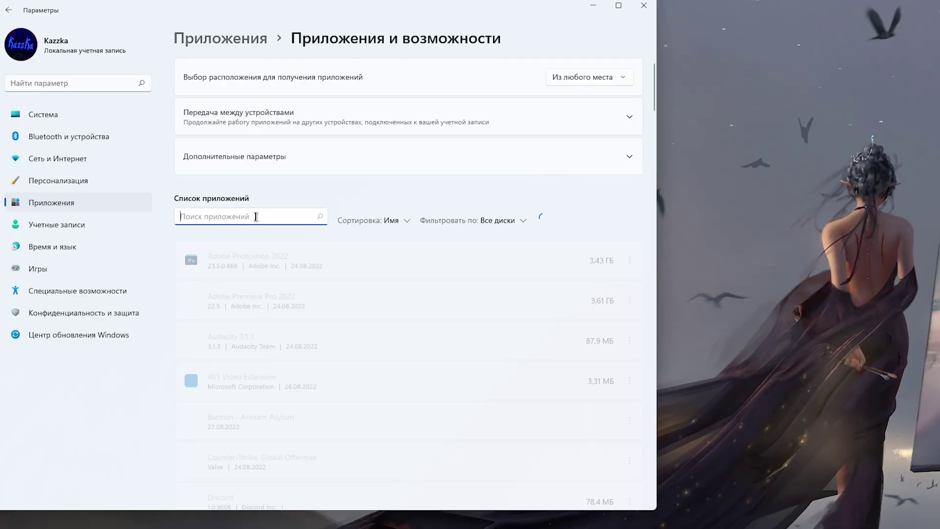
Search the installed apps for "xbox" and set the Xbox app's background permission to Никогда in its additional settings
{"action": "left_click", "coordinate": [256, 217]}
{"action": "type", "text": "xbox"}
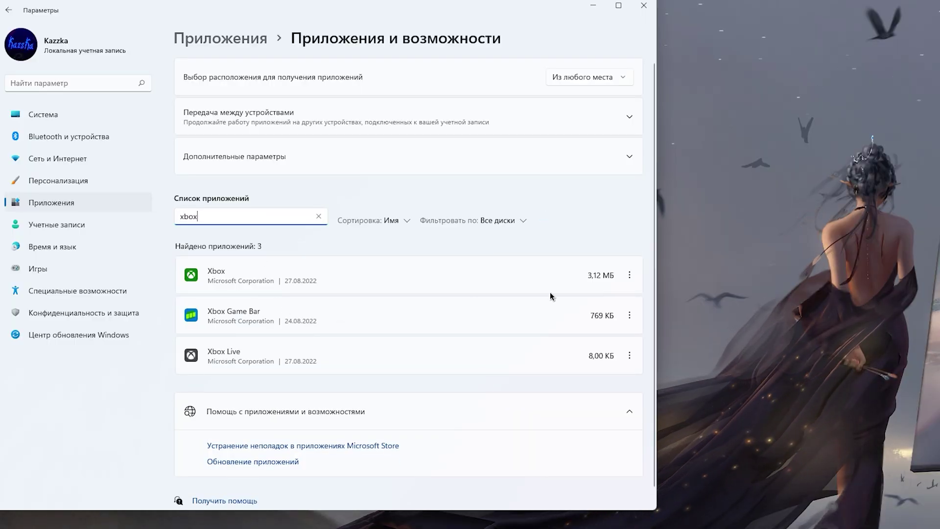
{"action": "left_click", "coordinate": [629, 274]}
{"action": "left_click", "coordinate": [539, 297]}
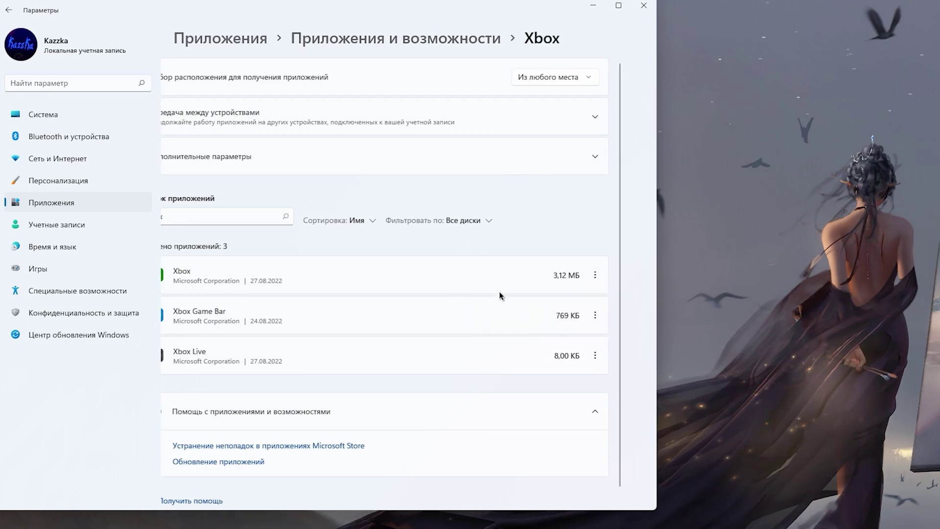
{"action": "left_click", "coordinate": [271, 349]}
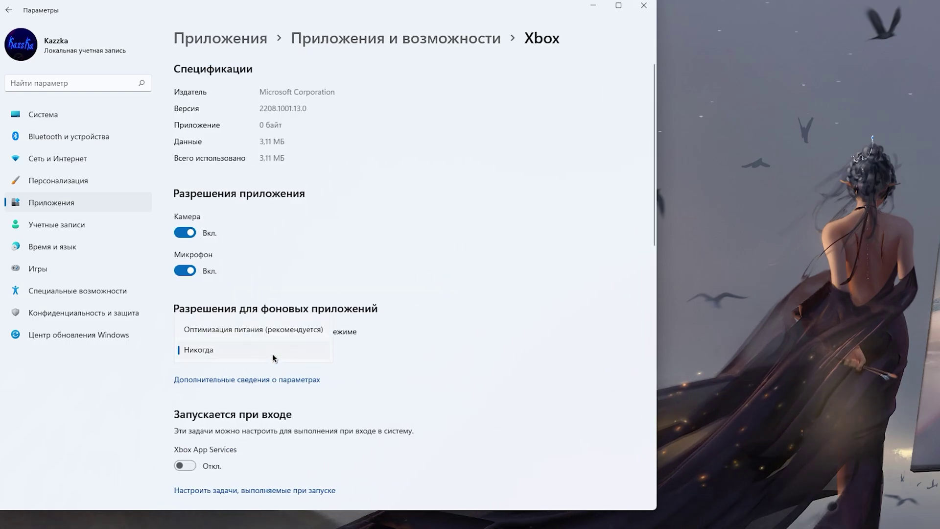
{"action": "left_click", "coordinate": [271, 351]}
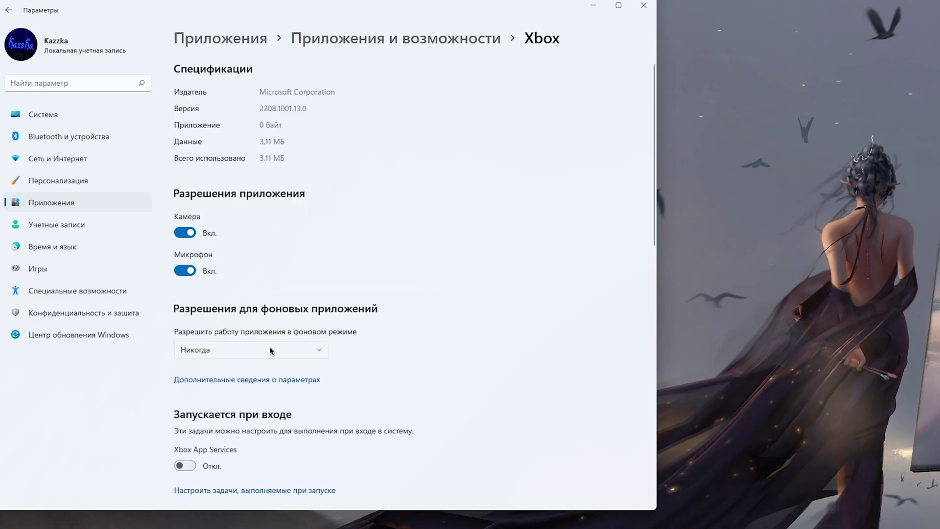
Return to the app list, search for "xbox" again, and check the background permission in Xbox Game Bar's additional settings
{"action": "left_click", "coordinate": [394, 40]}
{"action": "type", "text": "xbox"}
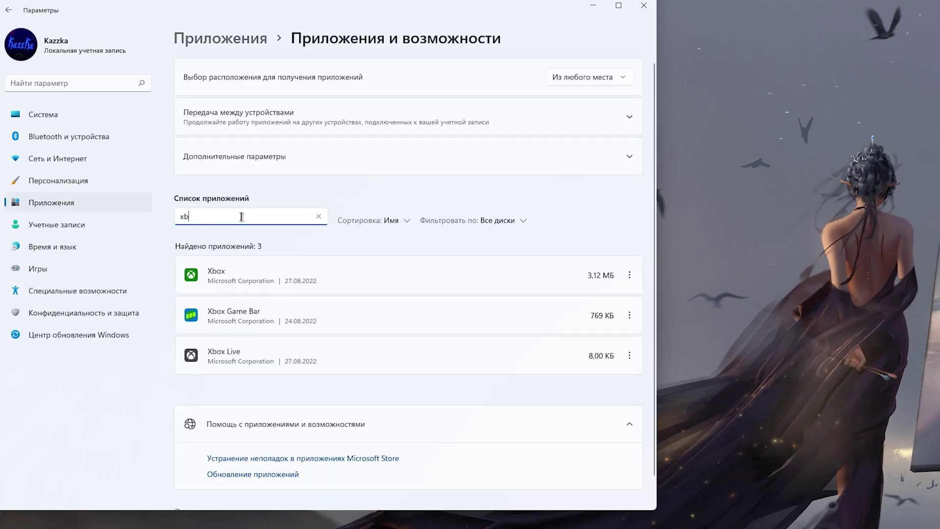
{"action": "left_click", "coordinate": [631, 316]}
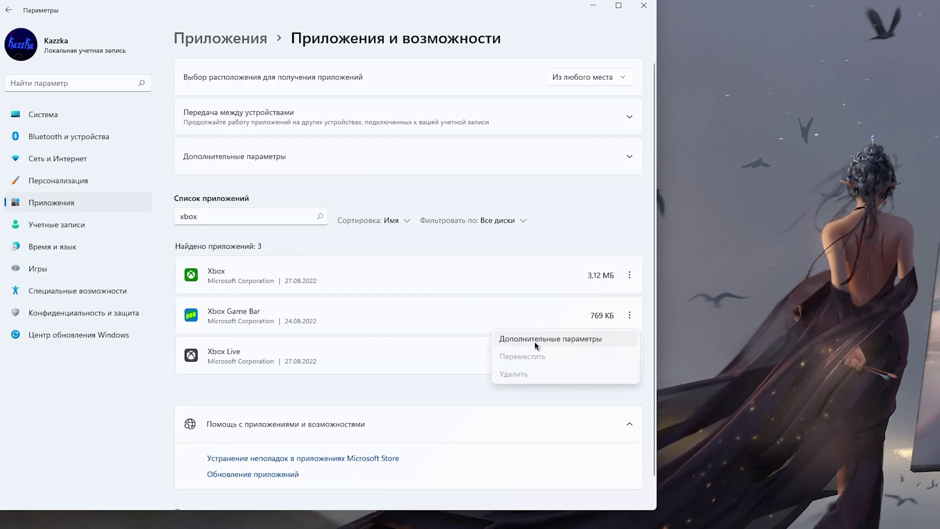
{"action": "left_click", "coordinate": [556, 340]}
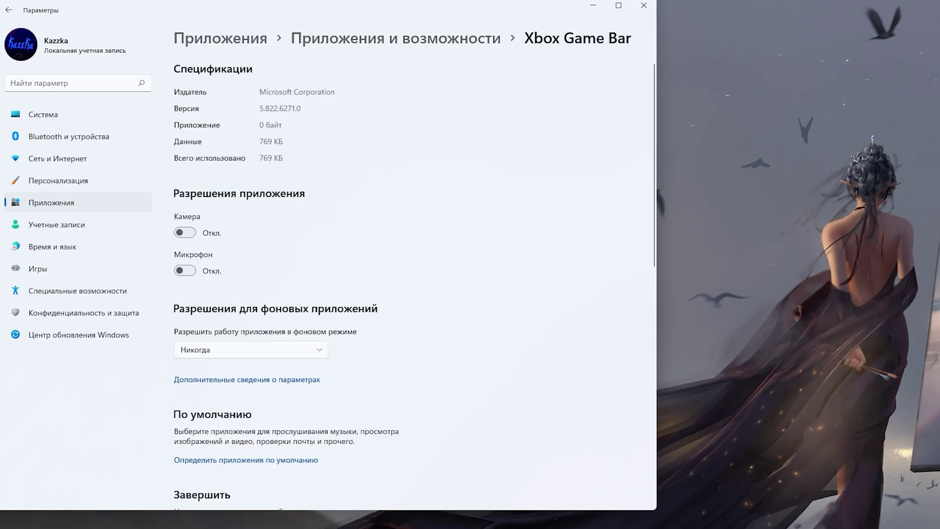
Go back to the "xbox" app results and set Xbox Live's background permission to Никогда in its additional settings
{"action": "left_click", "coordinate": [233, 44]}
{"action": "key", "text": "alt+Left"}
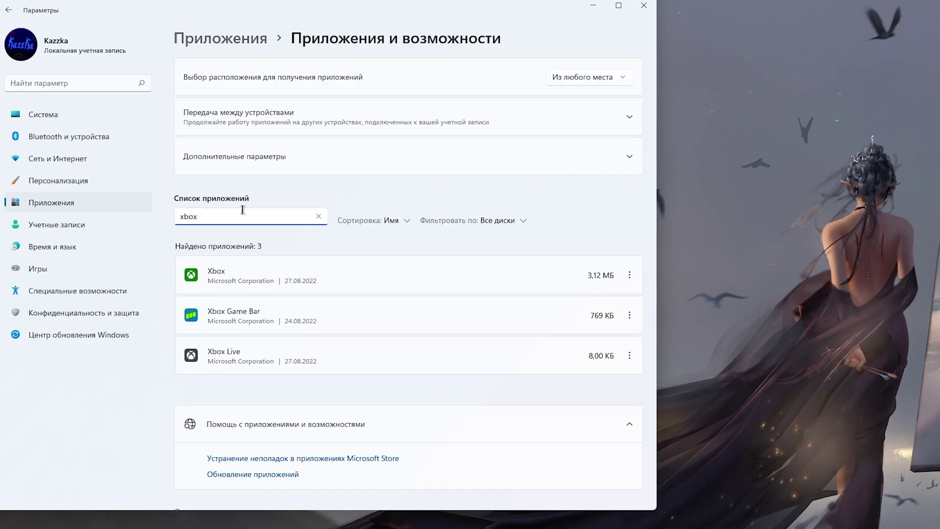
{"action": "scroll", "coordinate": [232, 357], "scroll_direction": "down", "scroll_amount": 1}
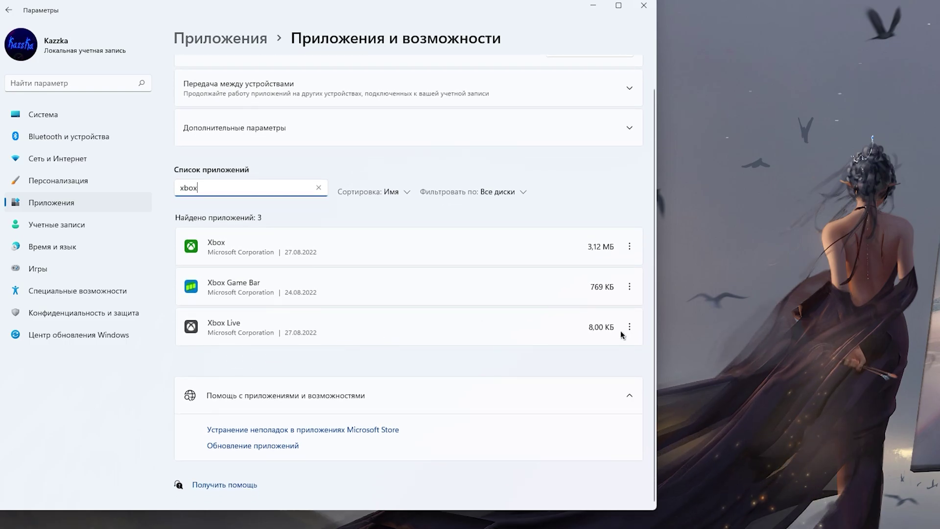
{"action": "left_click", "coordinate": [629, 327]}
{"action": "left_click", "coordinate": [540, 356]}
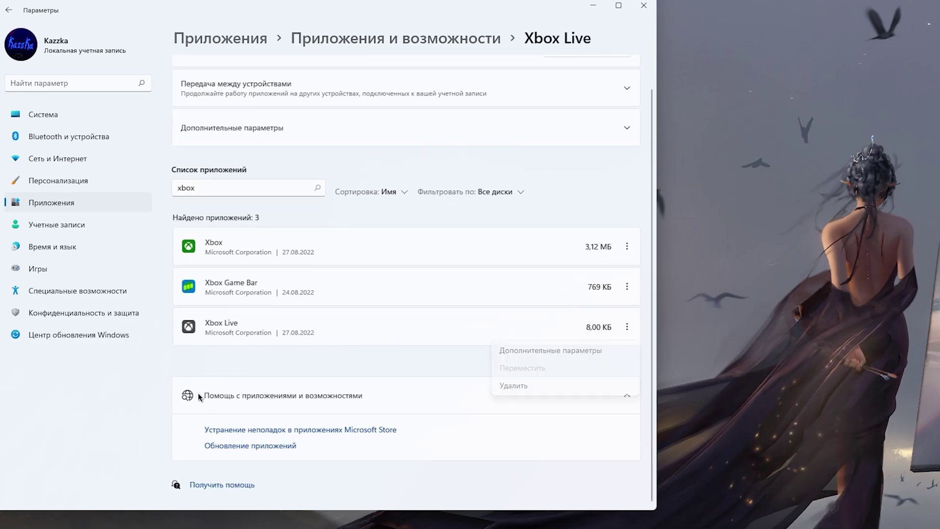
{"action": "left_click", "coordinate": [243, 235]}
{"action": "left_click", "coordinate": [244, 235]}
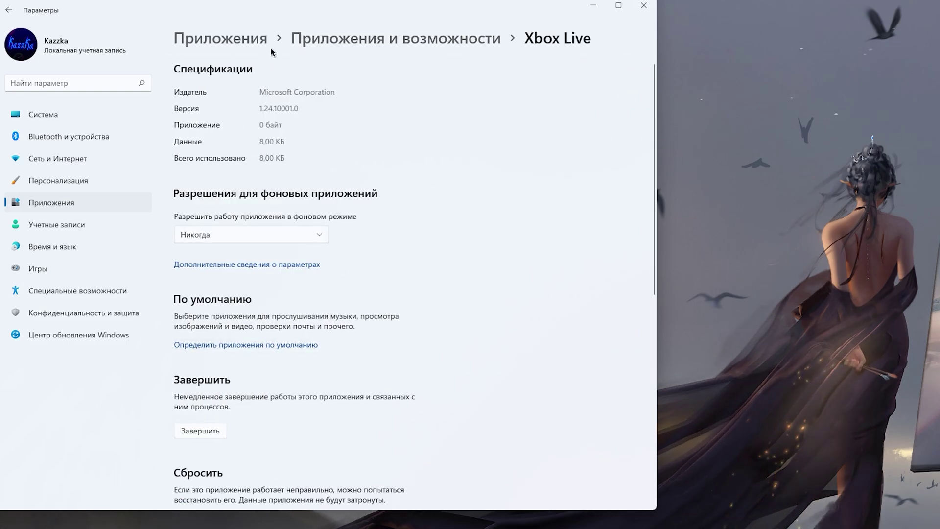
Return to the full list of installed apps, find Microsoft Store, and open its Дополнительные параметры
{"action": "left_click", "coordinate": [353, 38]}
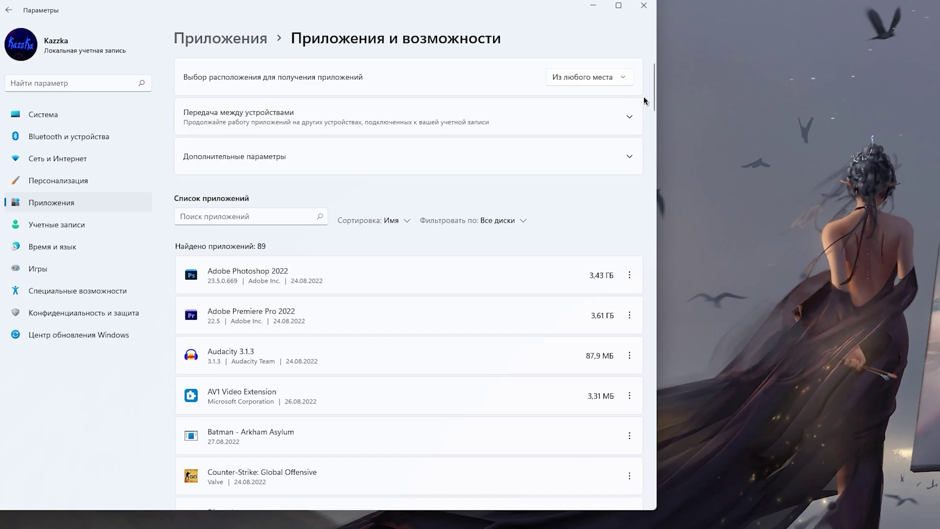
{"action": "scroll", "coordinate": [448, 290], "scroll_direction": "down", "scroll_amount": 8}
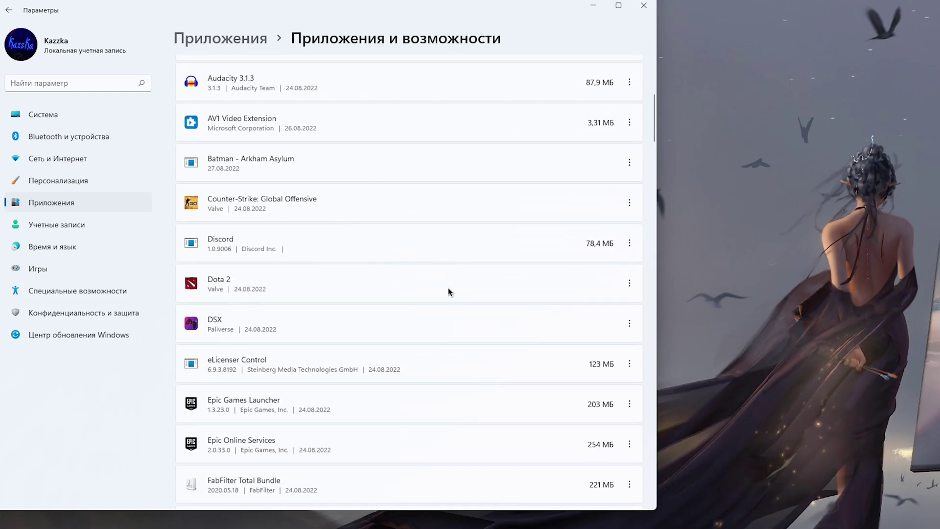
{"action": "scroll", "coordinate": [448, 290], "scroll_direction": "down", "scroll_amount": 6}
{"action": "scroll", "coordinate": [243, 149], "scroll_direction": "down", "scroll_amount": 4}
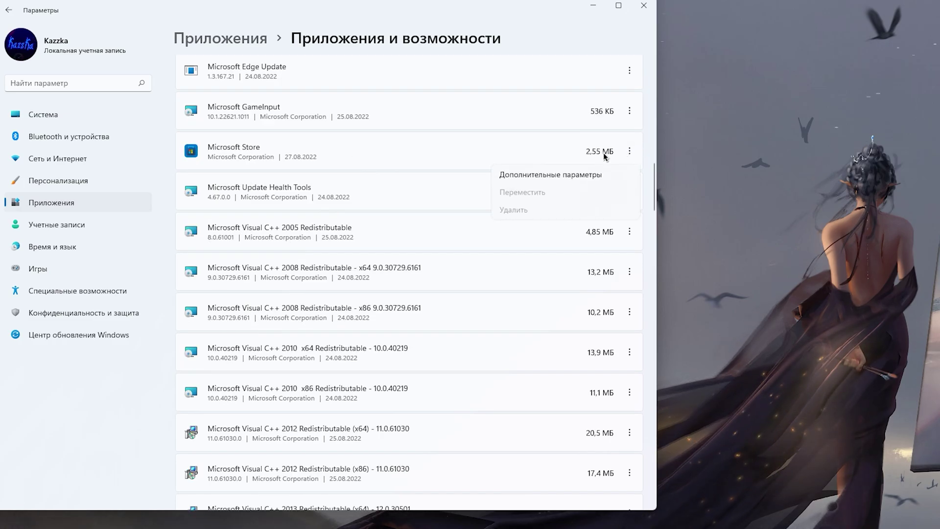
{"action": "left_click", "coordinate": [533, 174]}
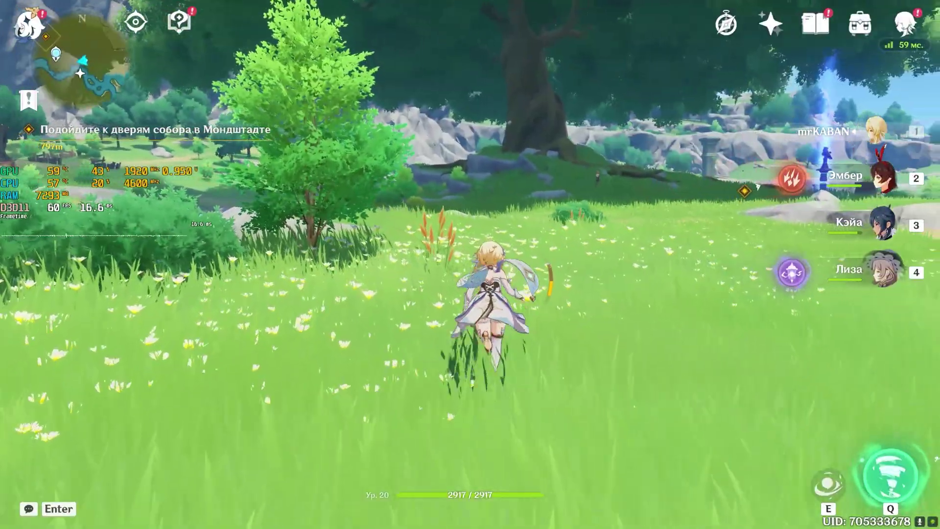
In Genshin Impact, run the character across the meadow to Доктор Эдит and start a conversation with her
{"action": "key", "text": "w"}
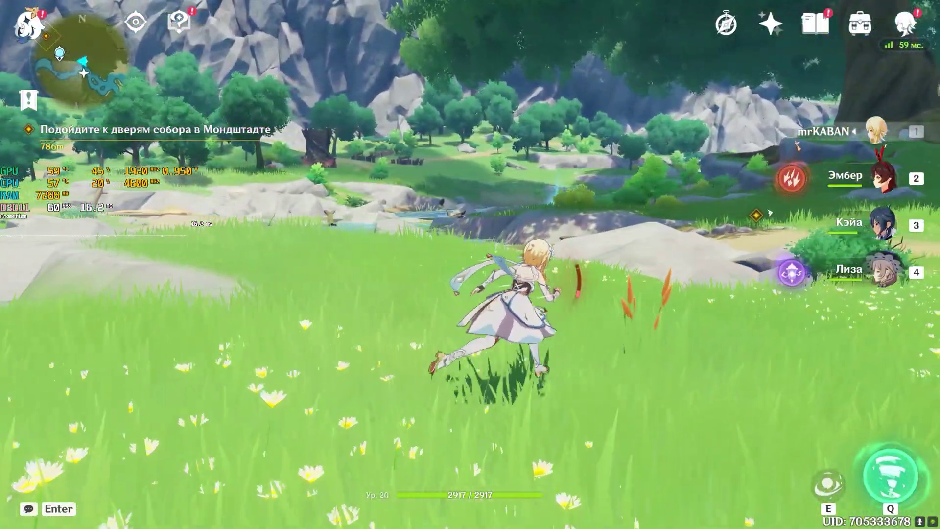
{"action": "key", "text": "w"}
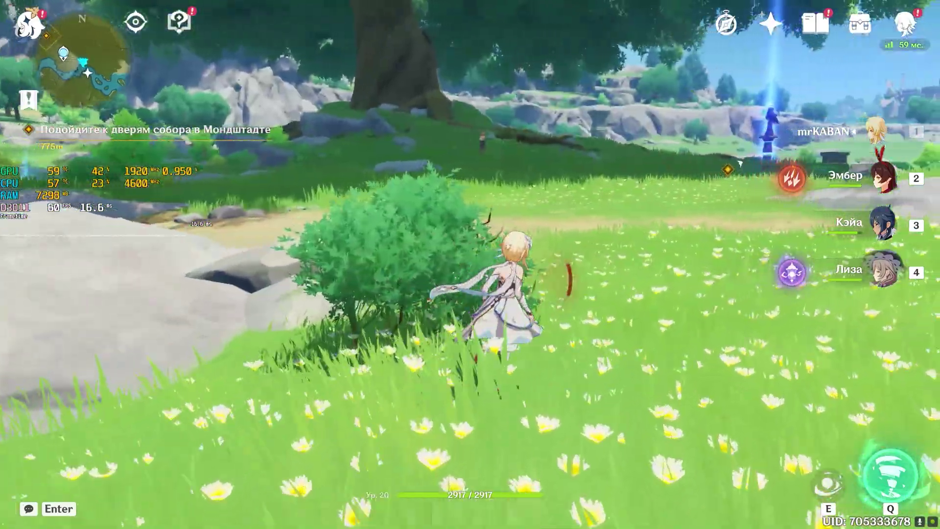
{"action": "key", "text": "w"}
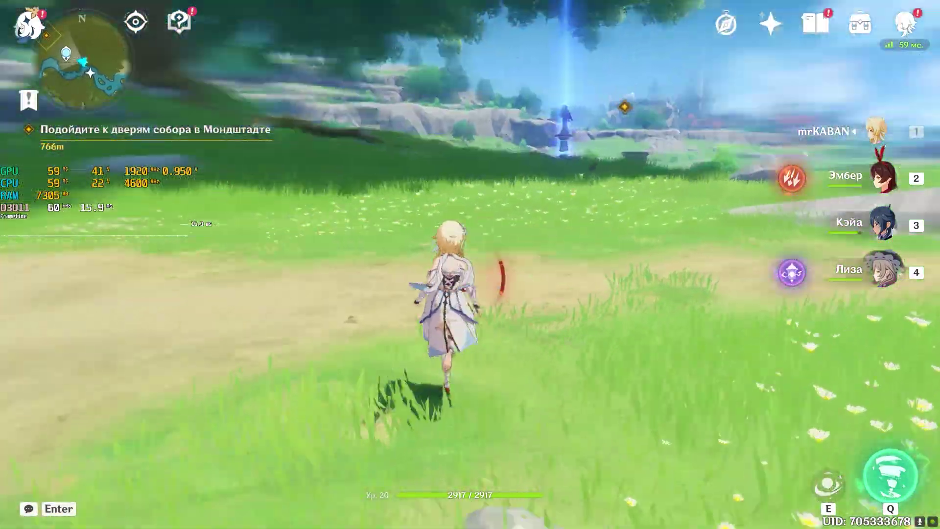
{"action": "key", "text": "w"}
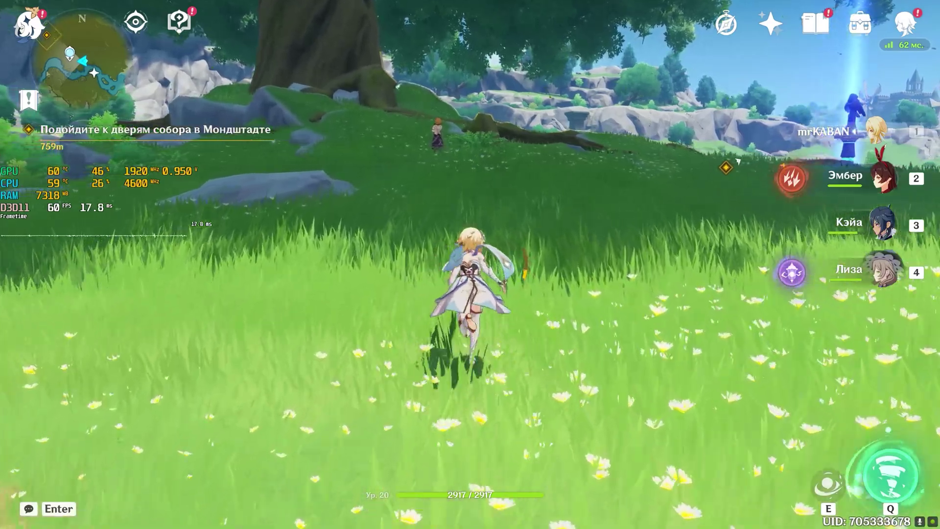
{"action": "key", "text": "w"}
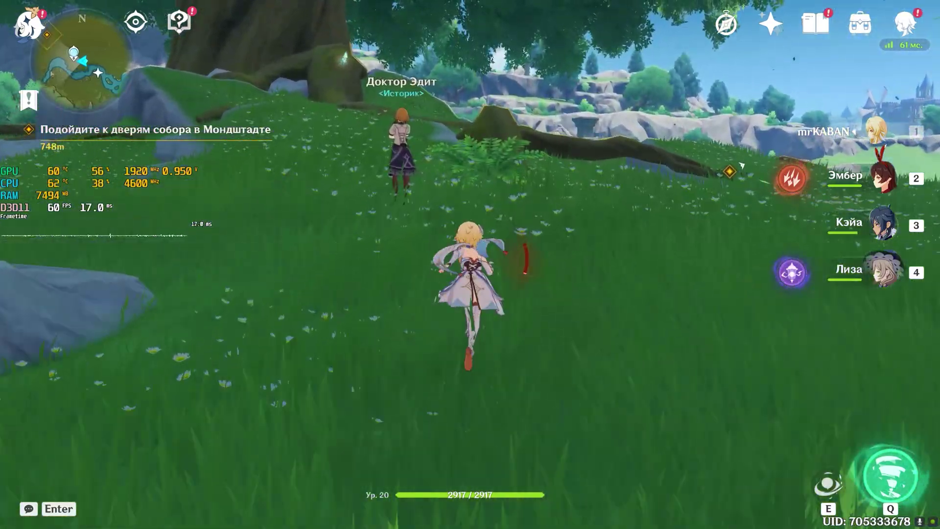
{"action": "key", "text": "f"}
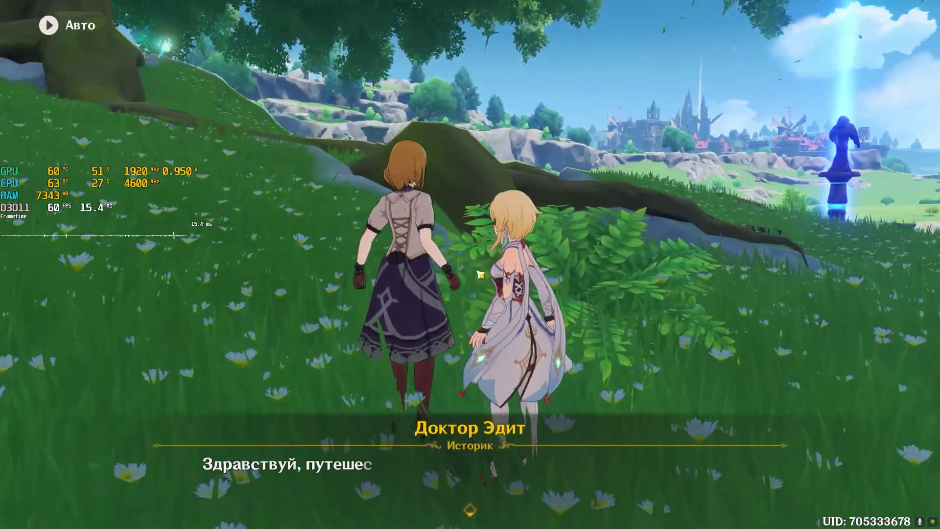